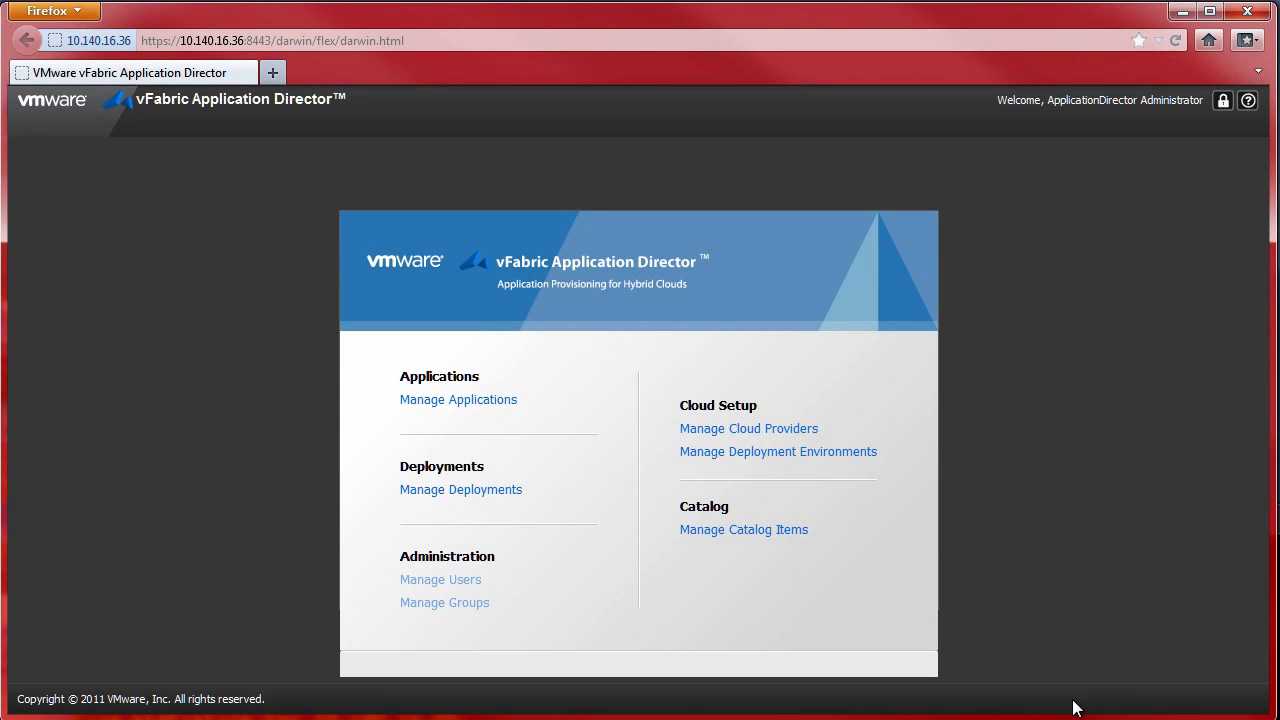
Start a new application named 'Payroll Portal' with description 'Payroll Self-Serve'
click(470, 400)
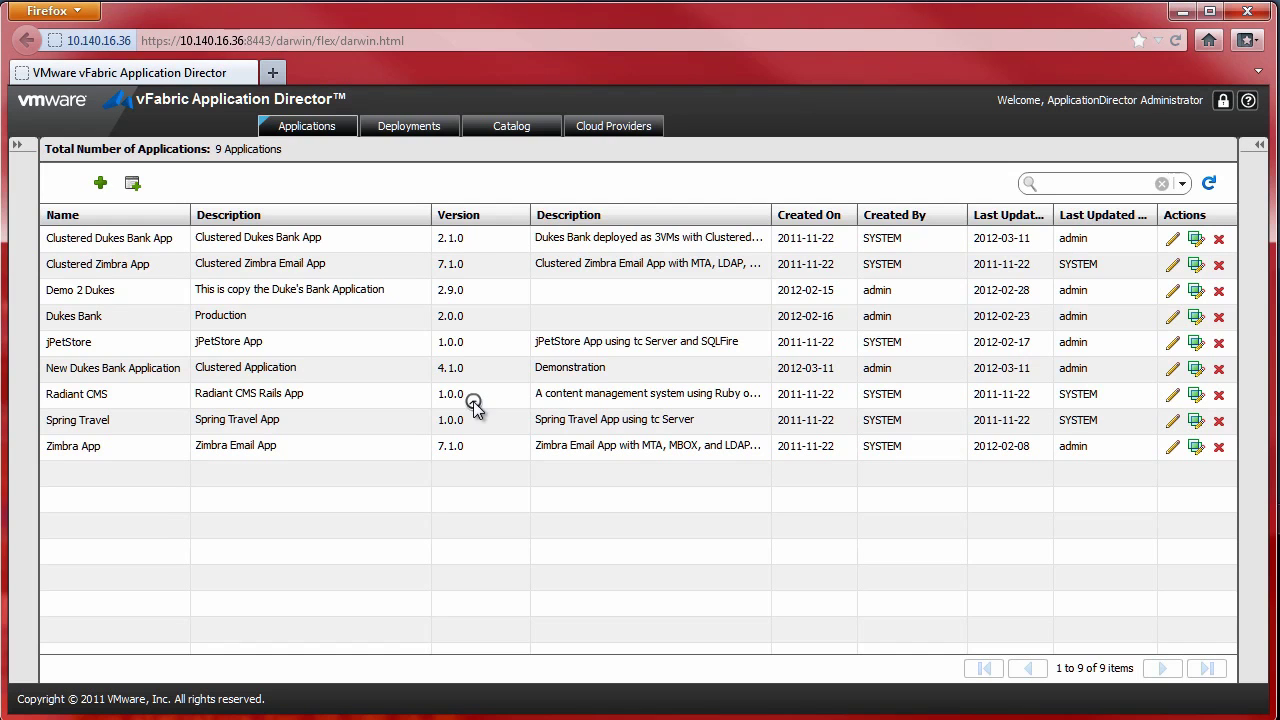
click(101, 186)
click(555, 289)
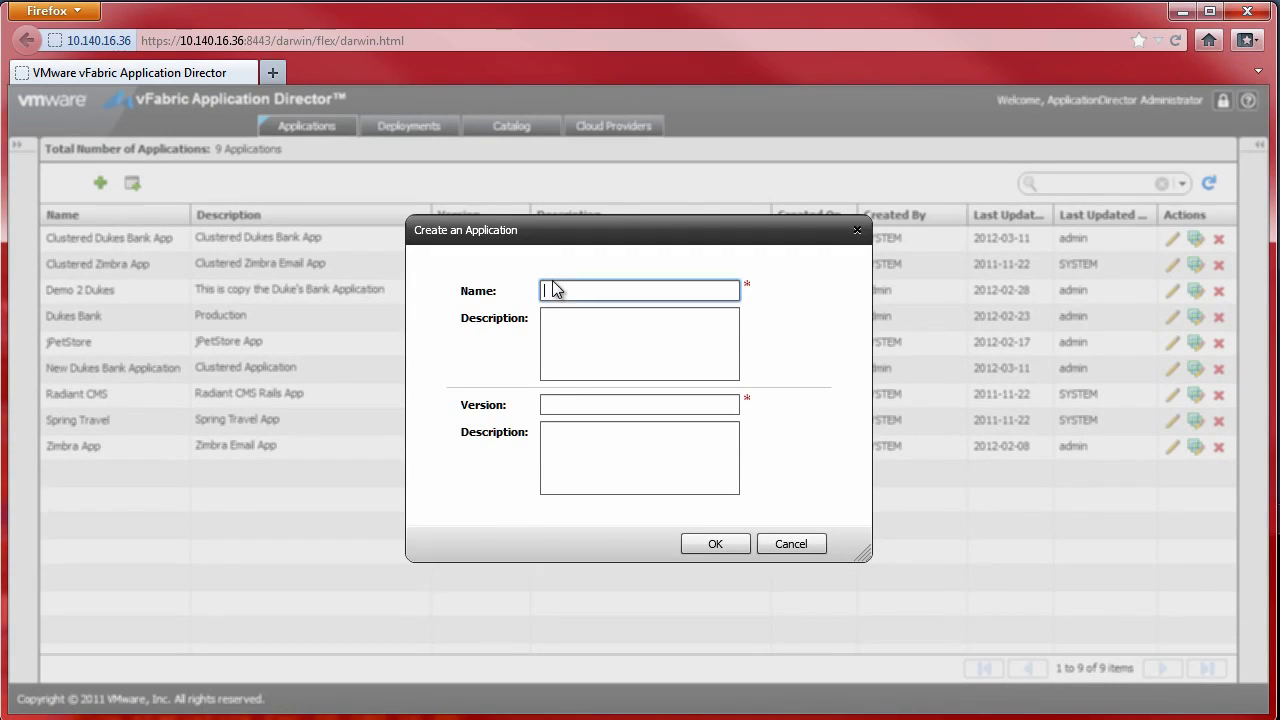
text(Payroll Portal)
key(Tab)
text(Pay)
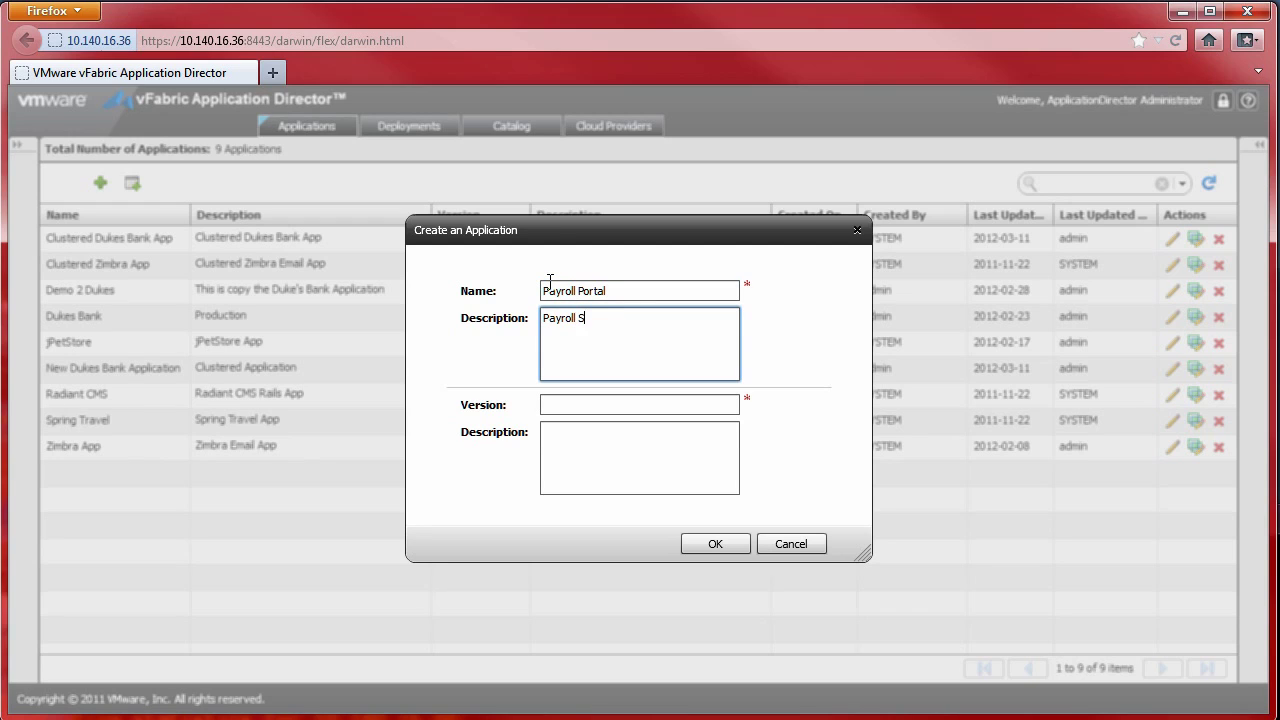
text(roll Self-Servee)
key(Tab)
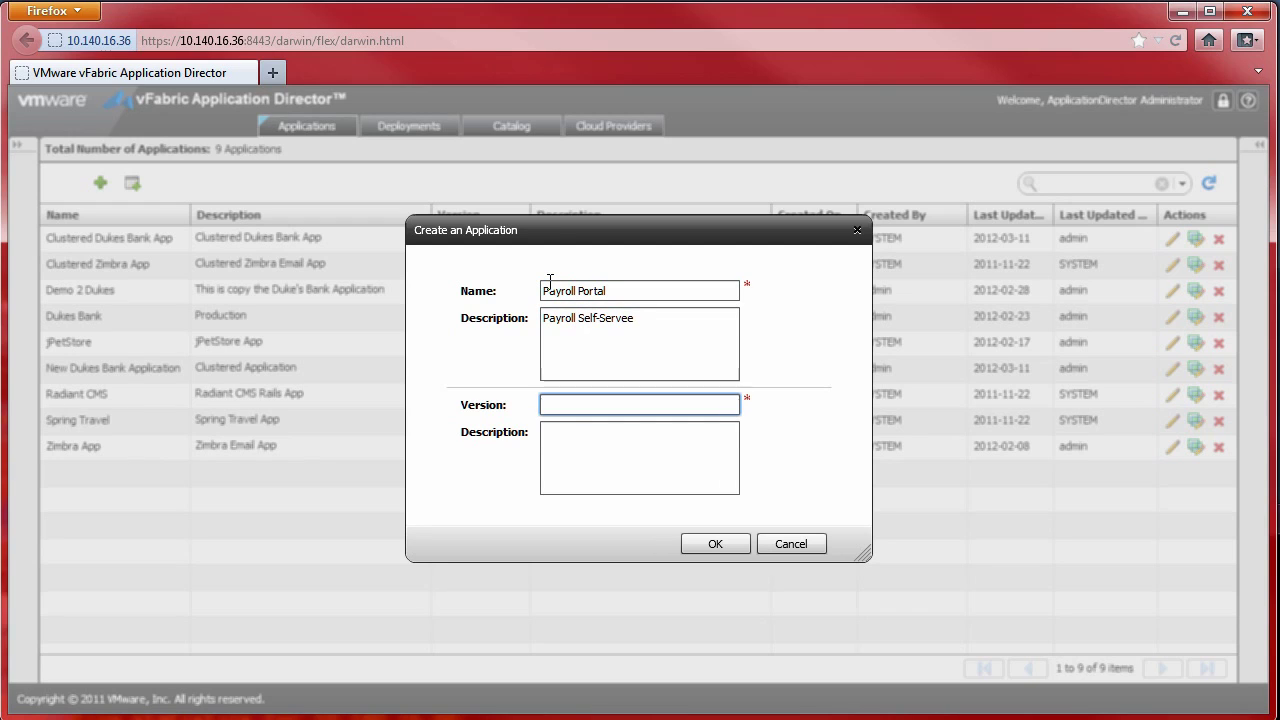
click(660, 328)
key(BackSpace)
Set version 2.0 with version description 'Production Release' and create the application
key(Tab)
text(2.0)
key(Tab)
text(Production Re)
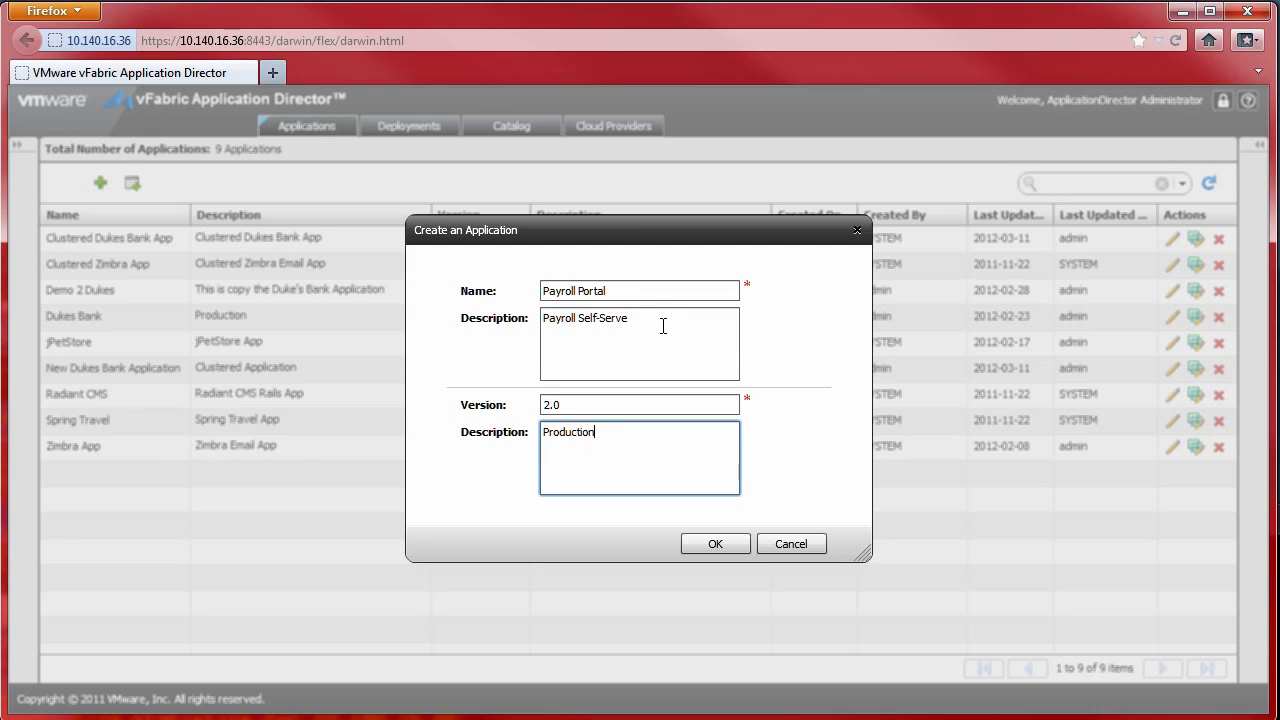
click(710, 542)
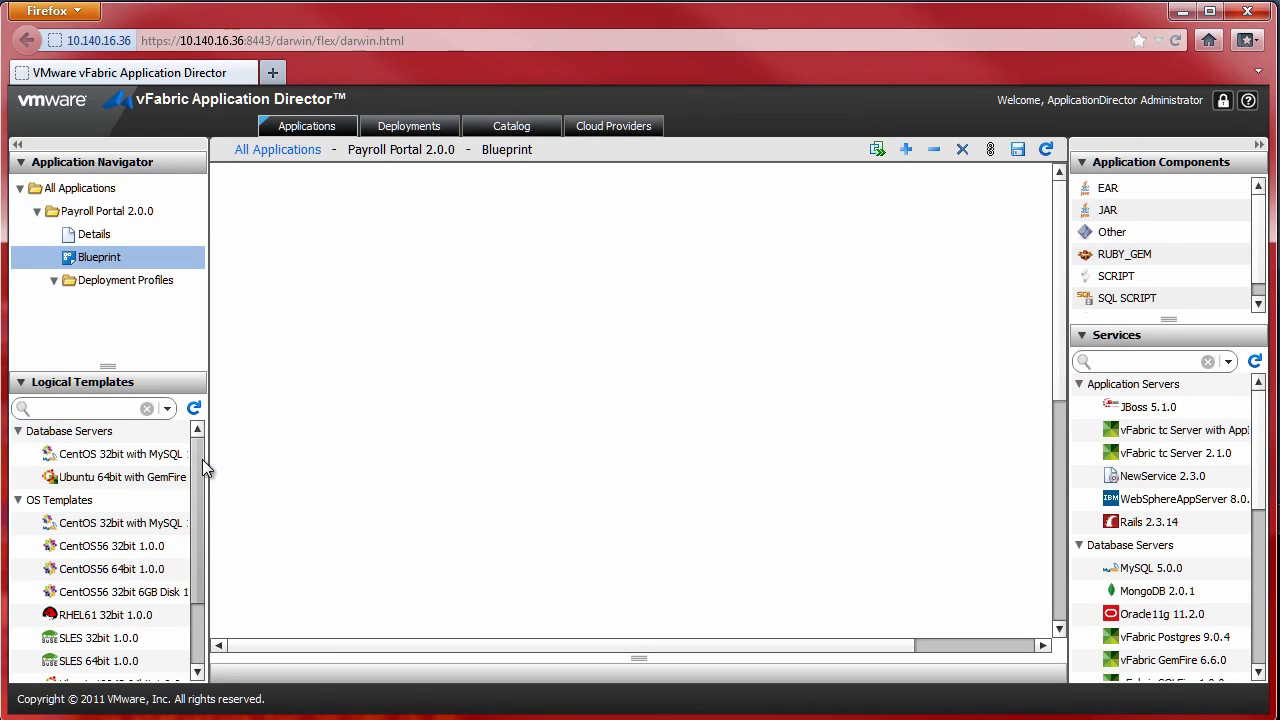
mouse_move(198, 500)
mouse_down()
mouse_move(194, 538)
mouse_move(207, 482)
mouse_up()
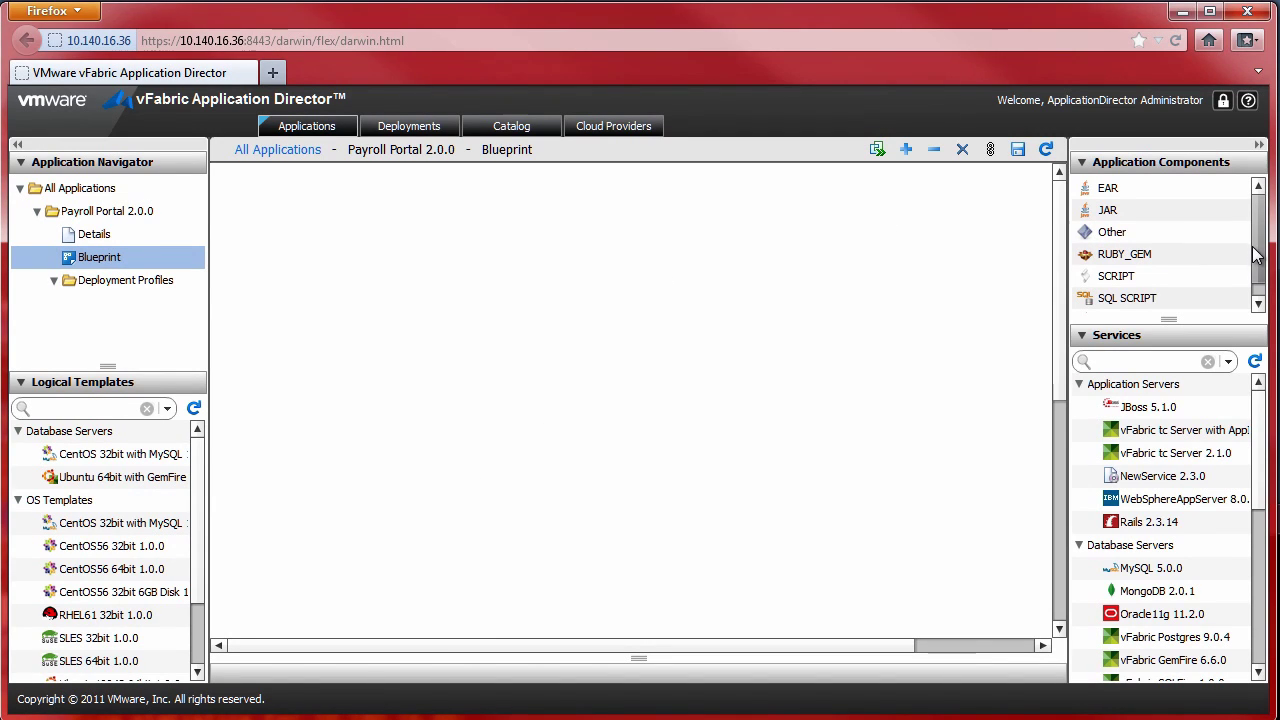
mouse_move(1257, 256)
mouse_down()
mouse_move(1257, 268)
mouse_move(1257, 257)
mouse_up()
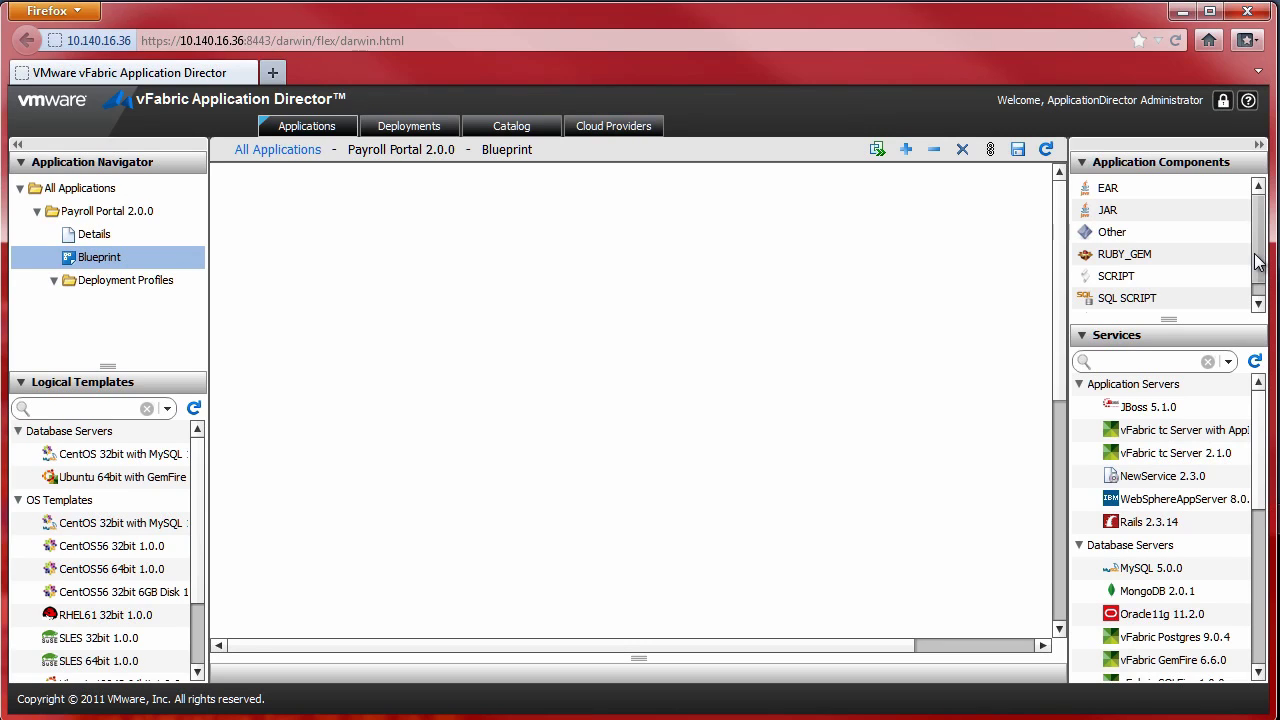
scroll(1247, 488, down, 1)
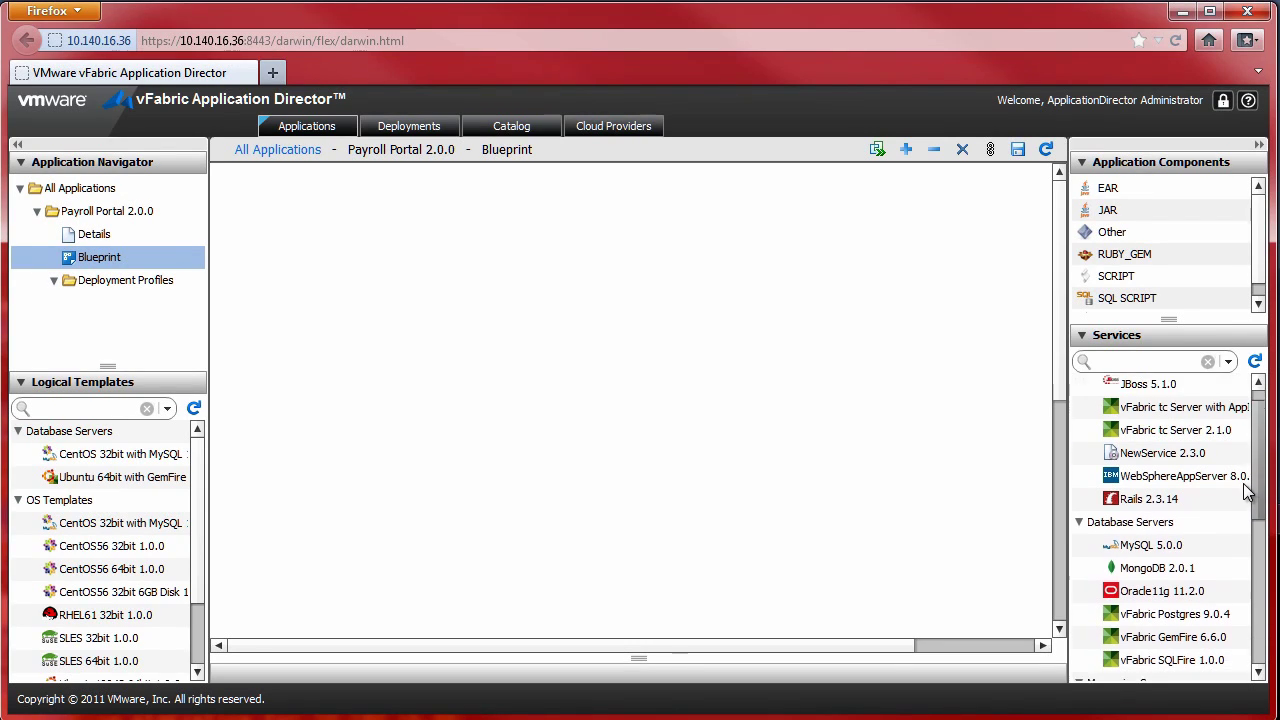
mouse_move(1247, 488)
mouse_down()
mouse_move(1257, 630)
mouse_move(1257, 487)
mouse_up()
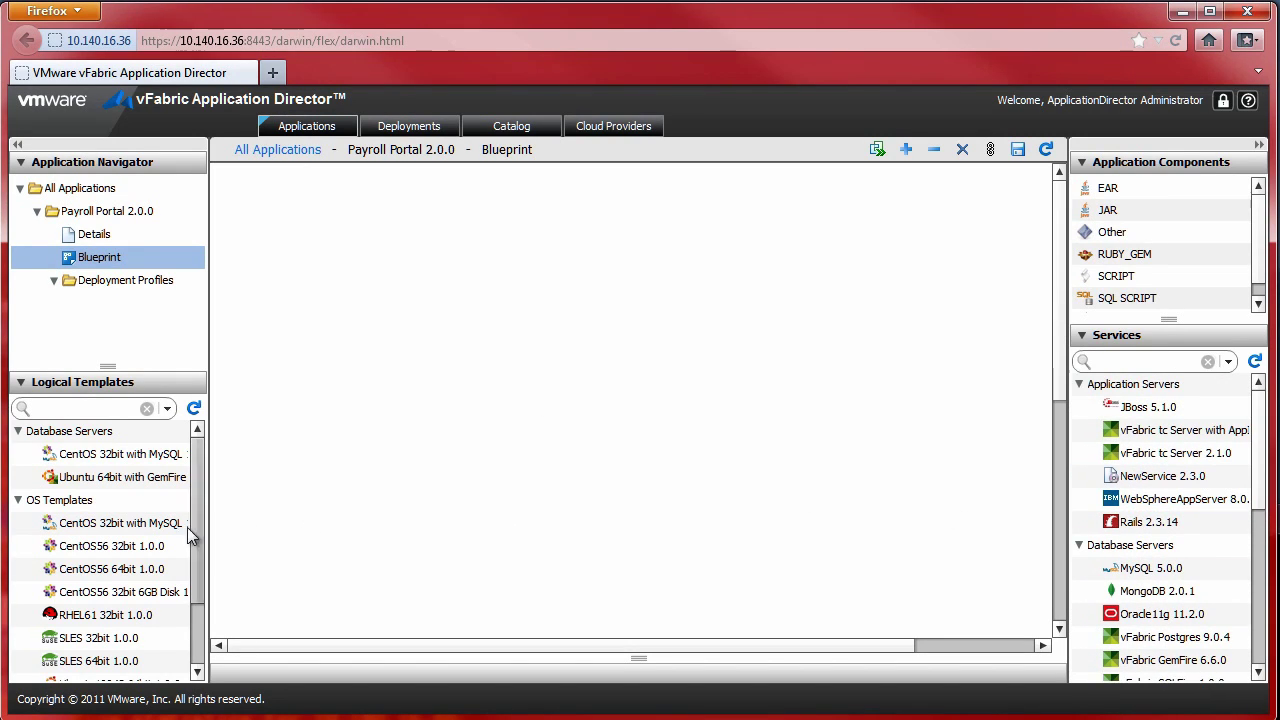
Add two CentOS56 32bit nodes to the blueprint, named Apache_LB and AppServer
drag(110, 546, 320, 470)
drag(444, 536, 284, 538)
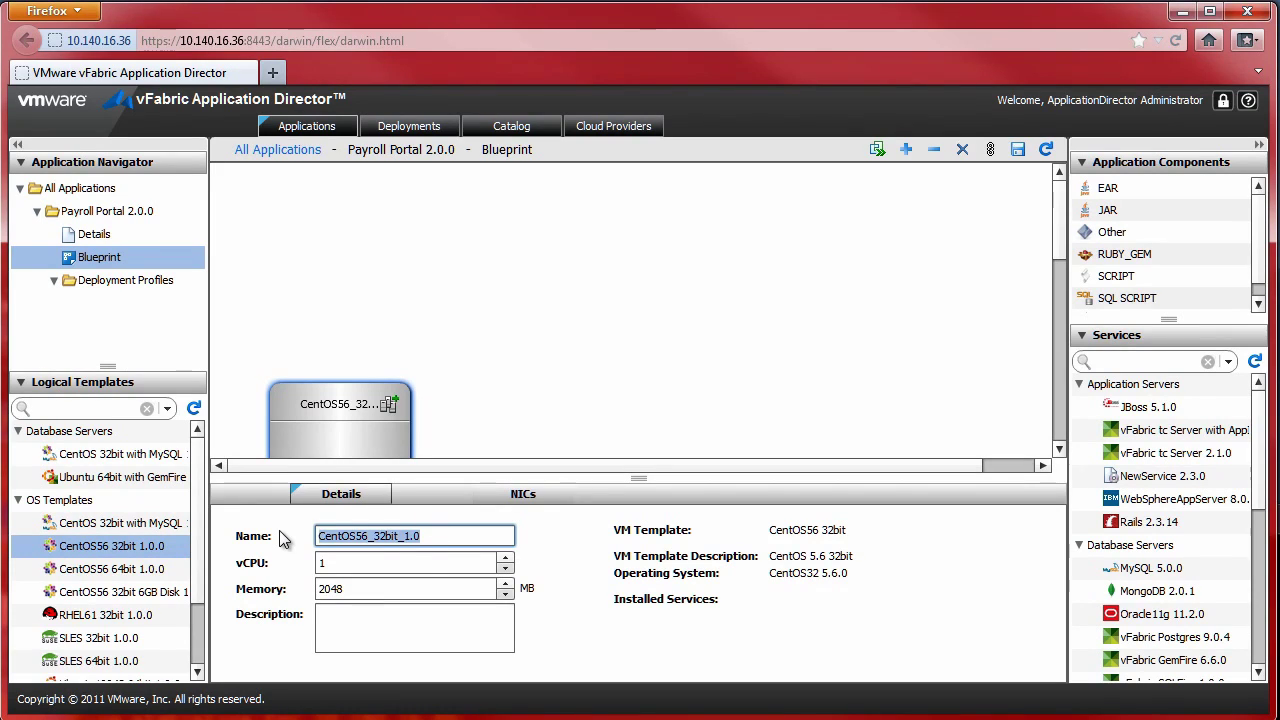
text(Apache_LB)
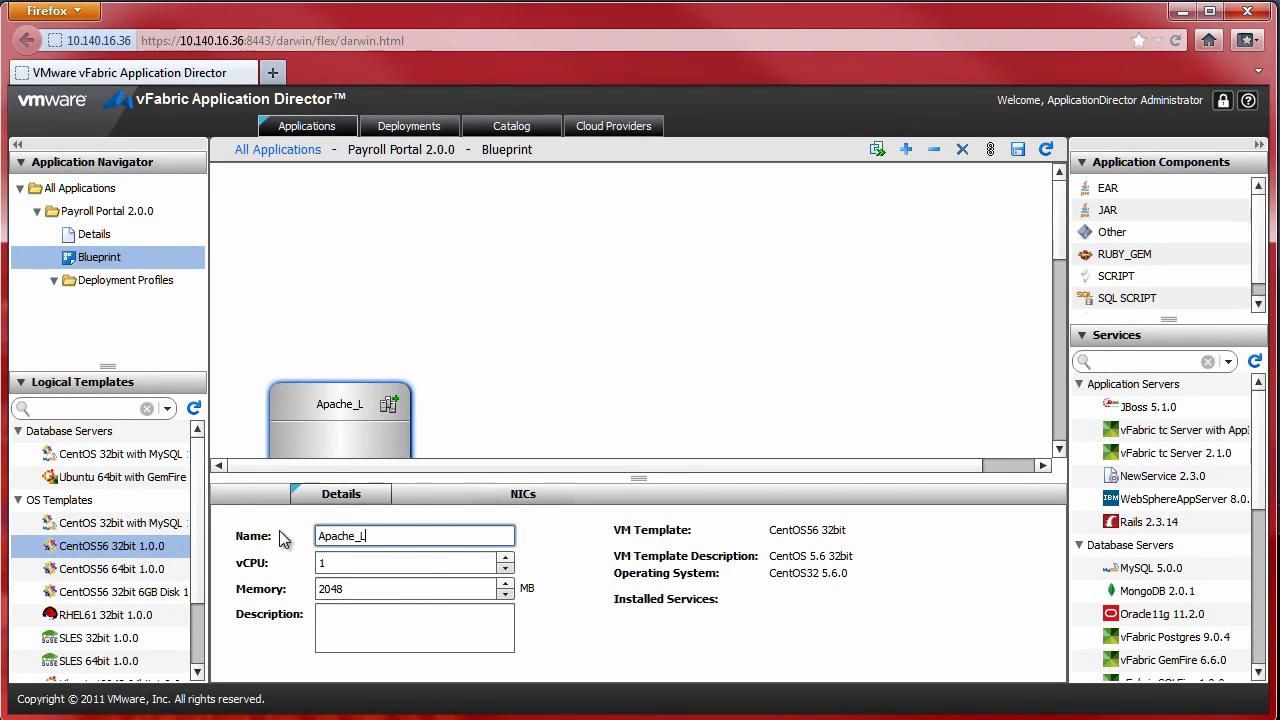
click(569, 387)
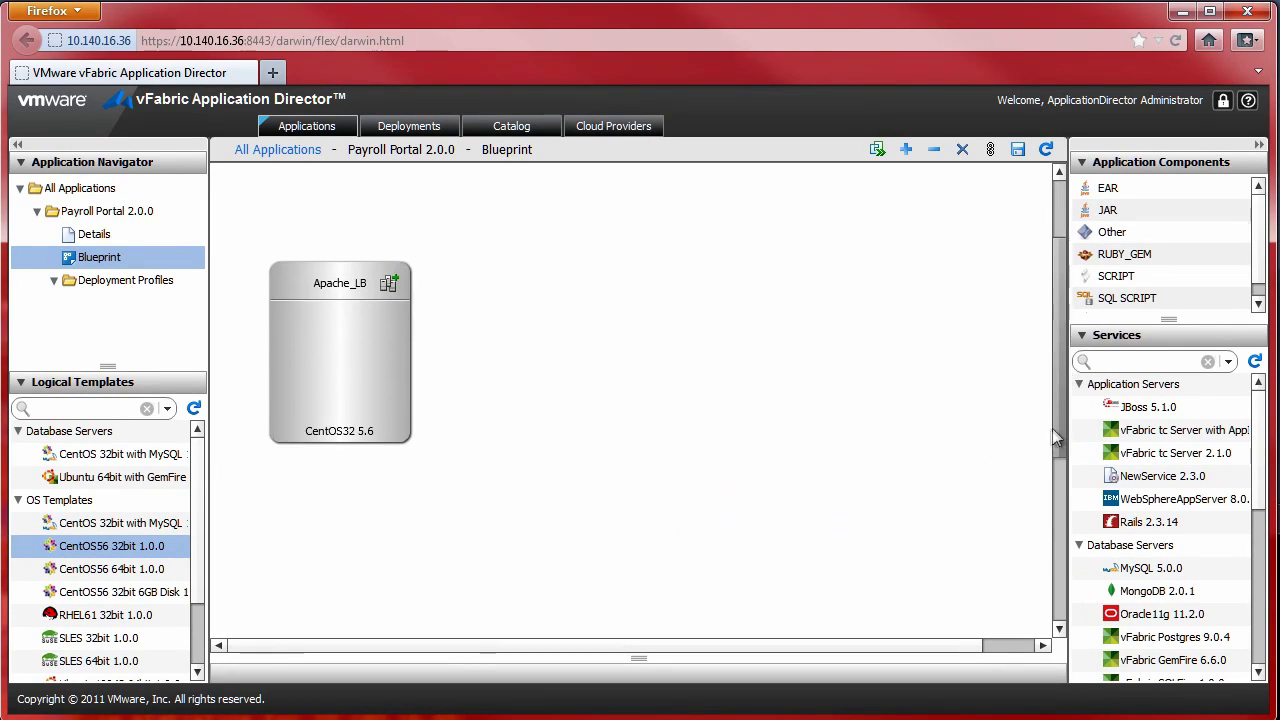
drag(110, 546, 498, 331)
text(App)
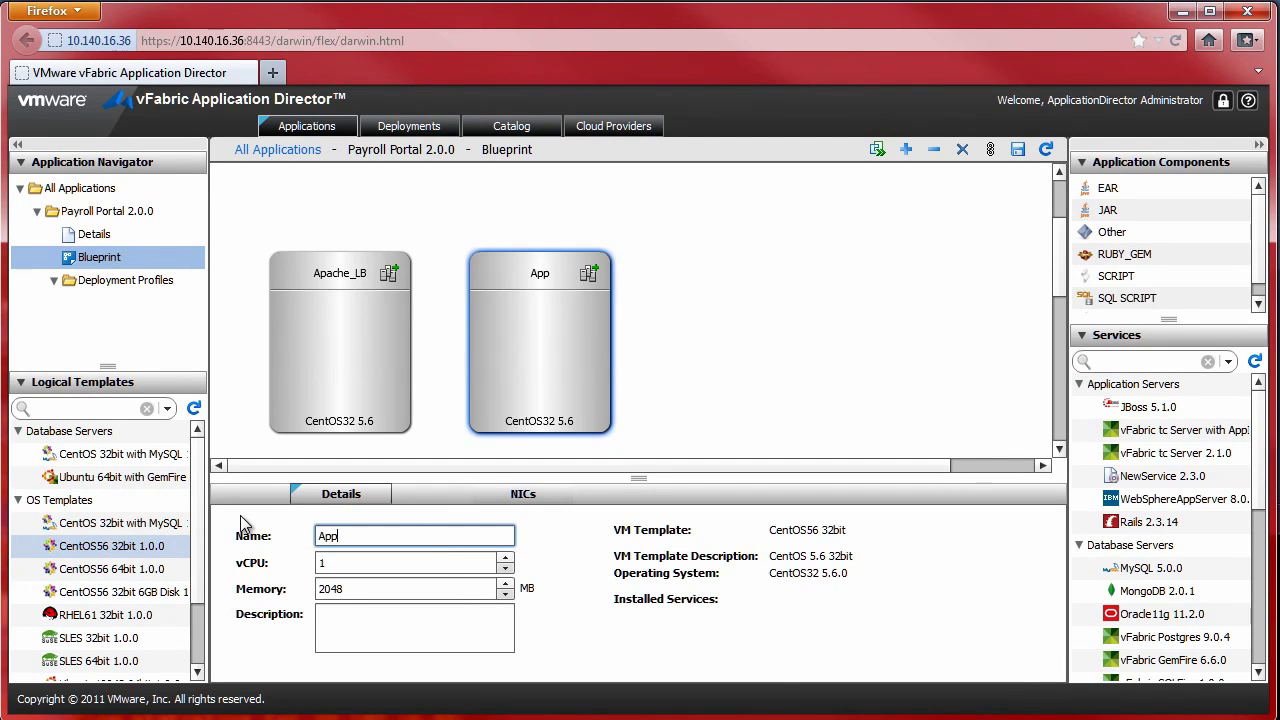
text(Server)
click(725, 375)
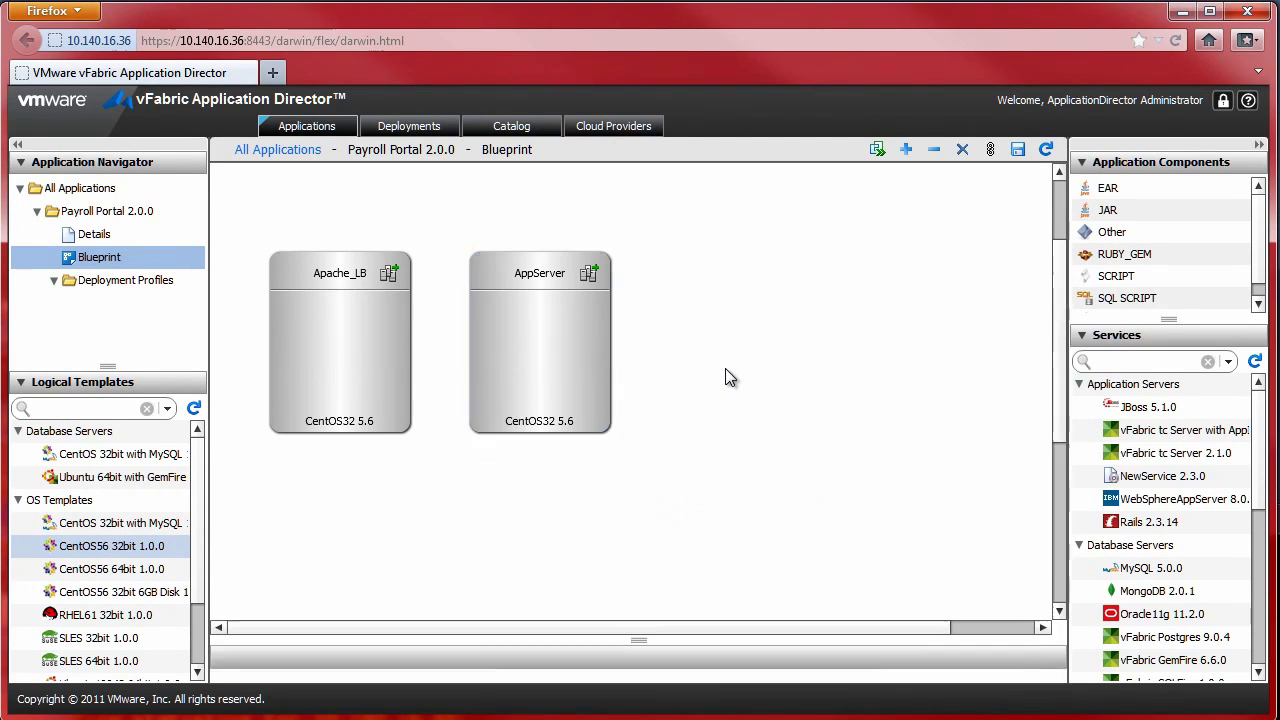
Add a CentOS 32bit with MySQL node named MySQL with 2 vCPUs
drag(120, 523, 764, 309)
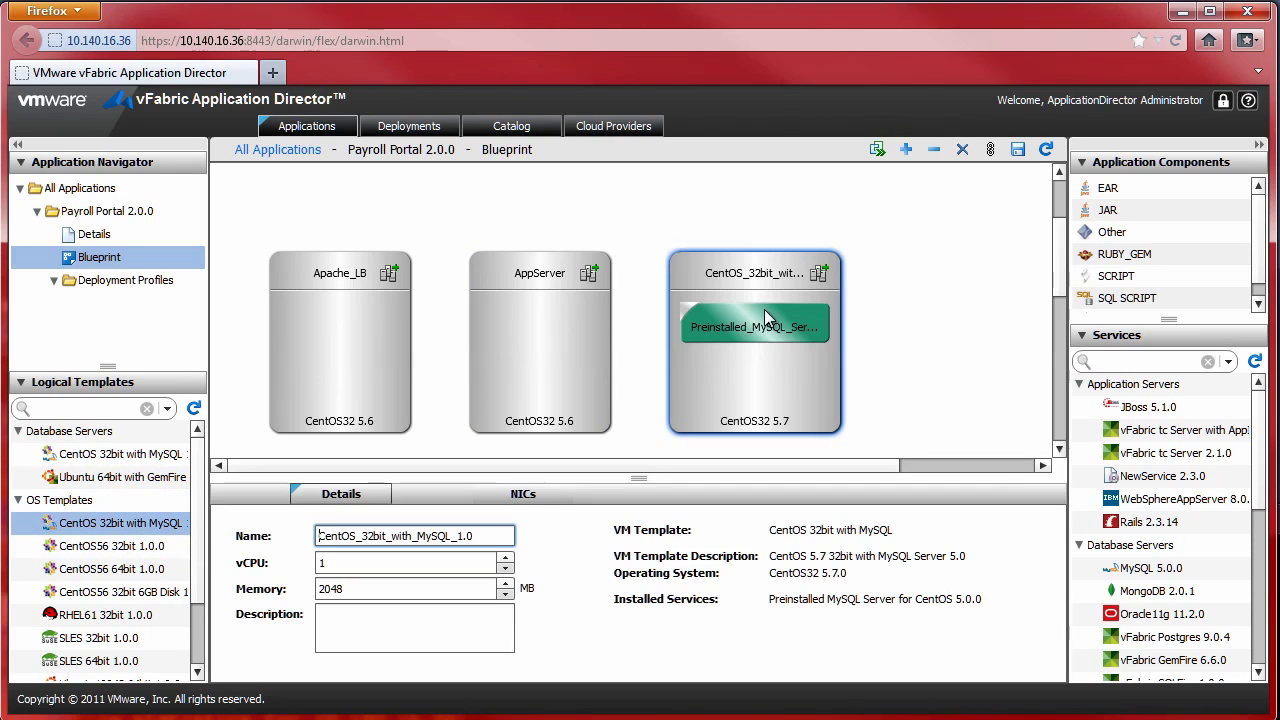
text(MySQL)
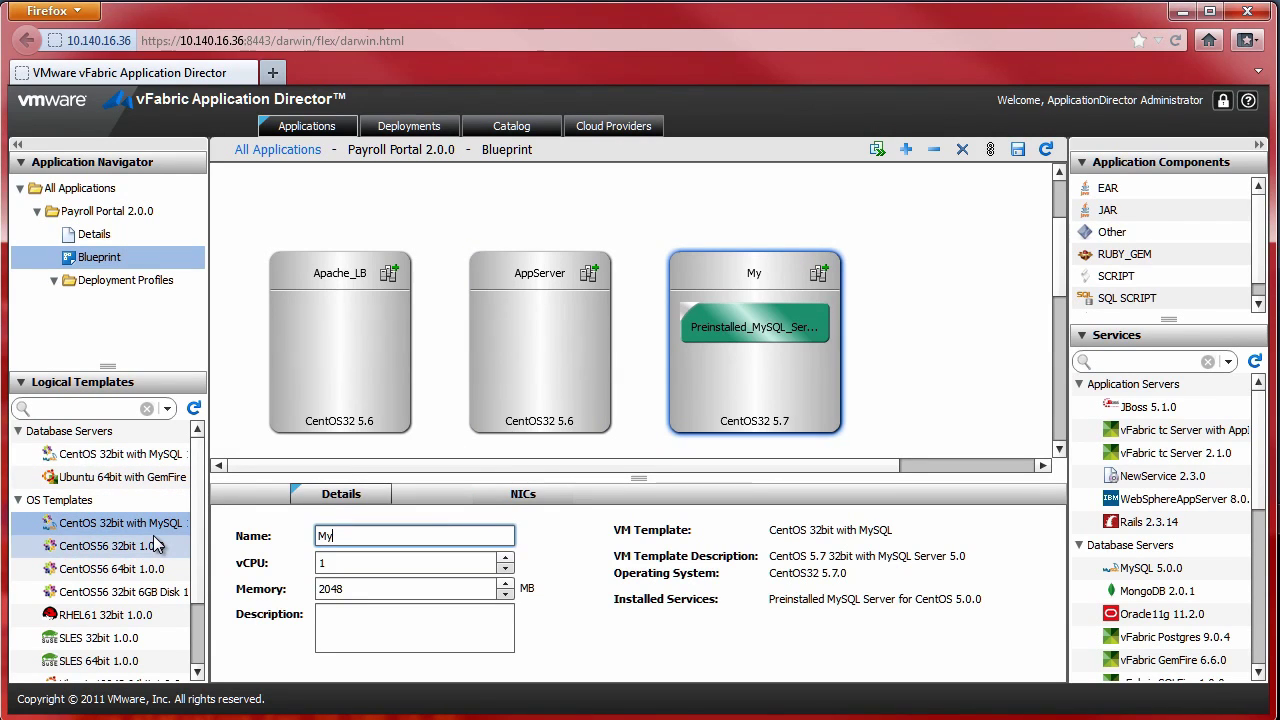
click(506, 559)
click(638, 445)
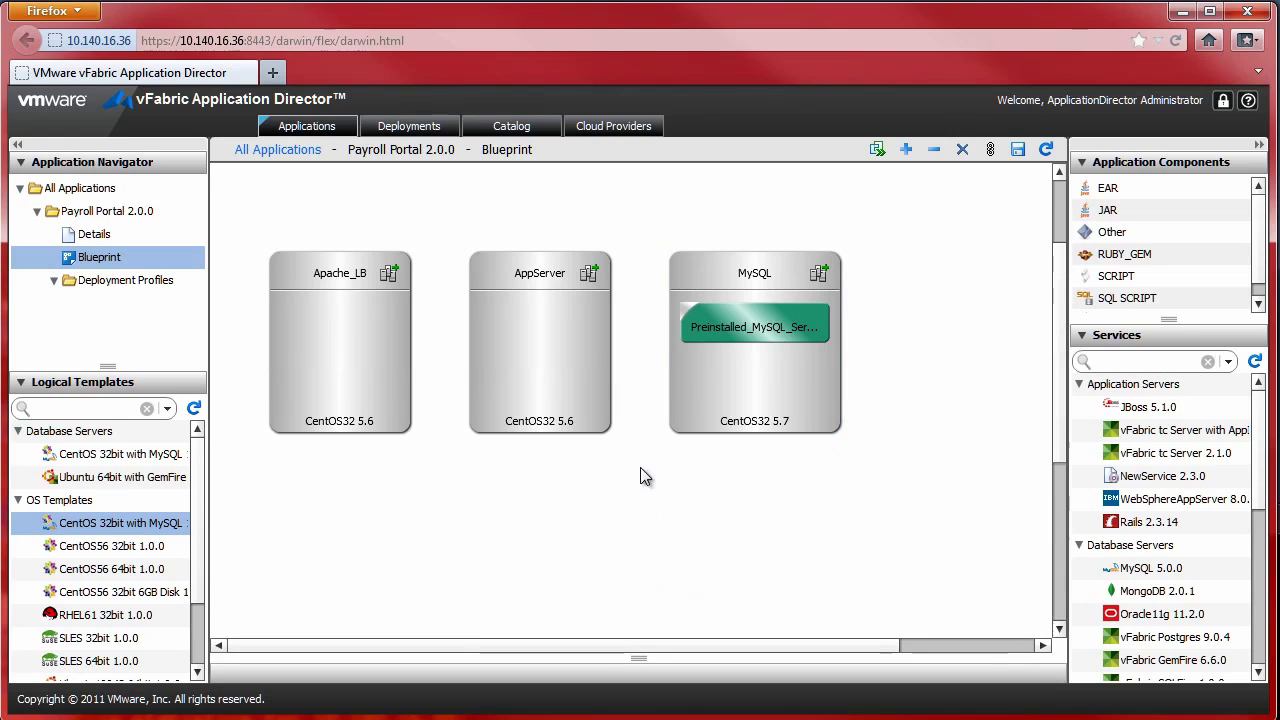
Make the AppServer node a cluster of 3 servers
click(589, 273)
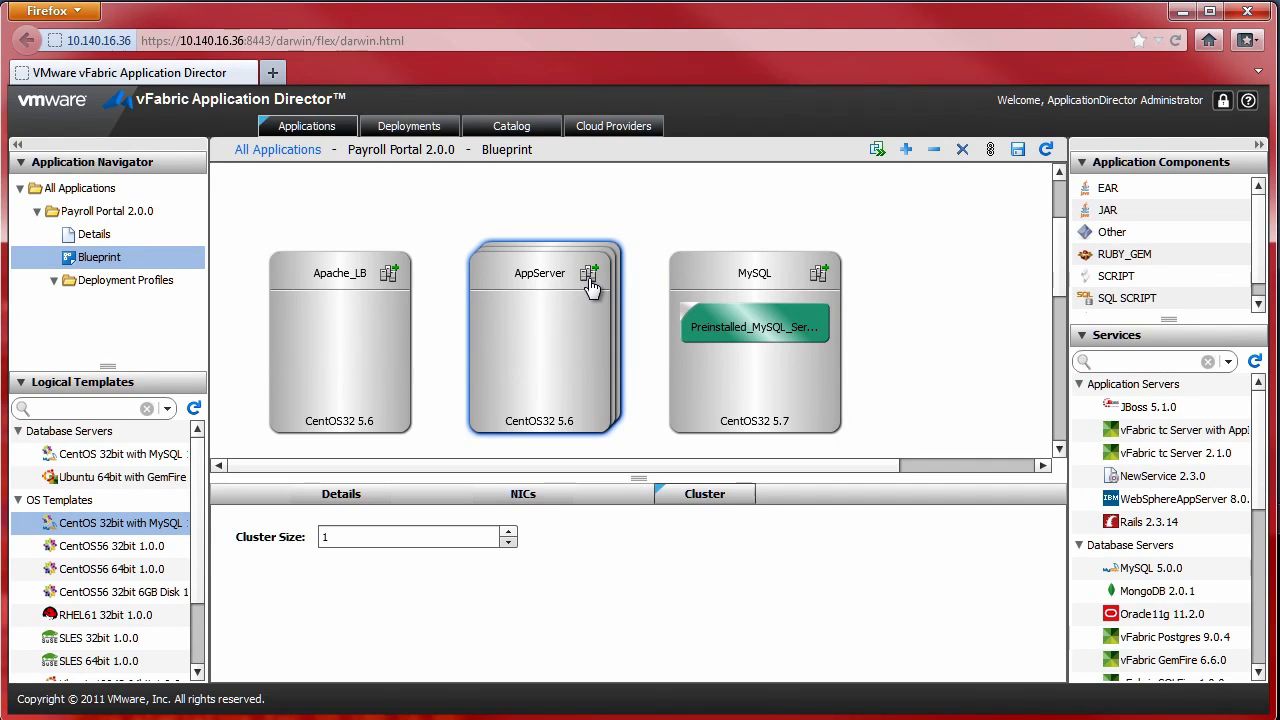
click(509, 532)
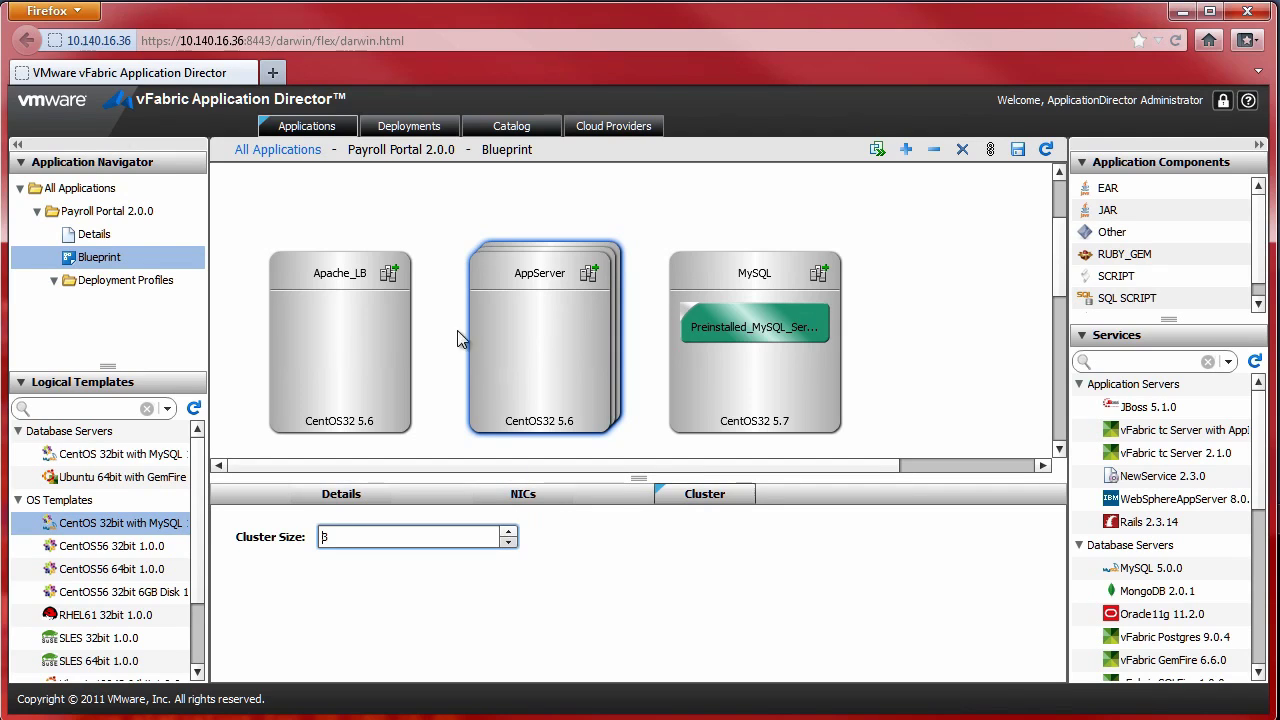
click(436, 246)
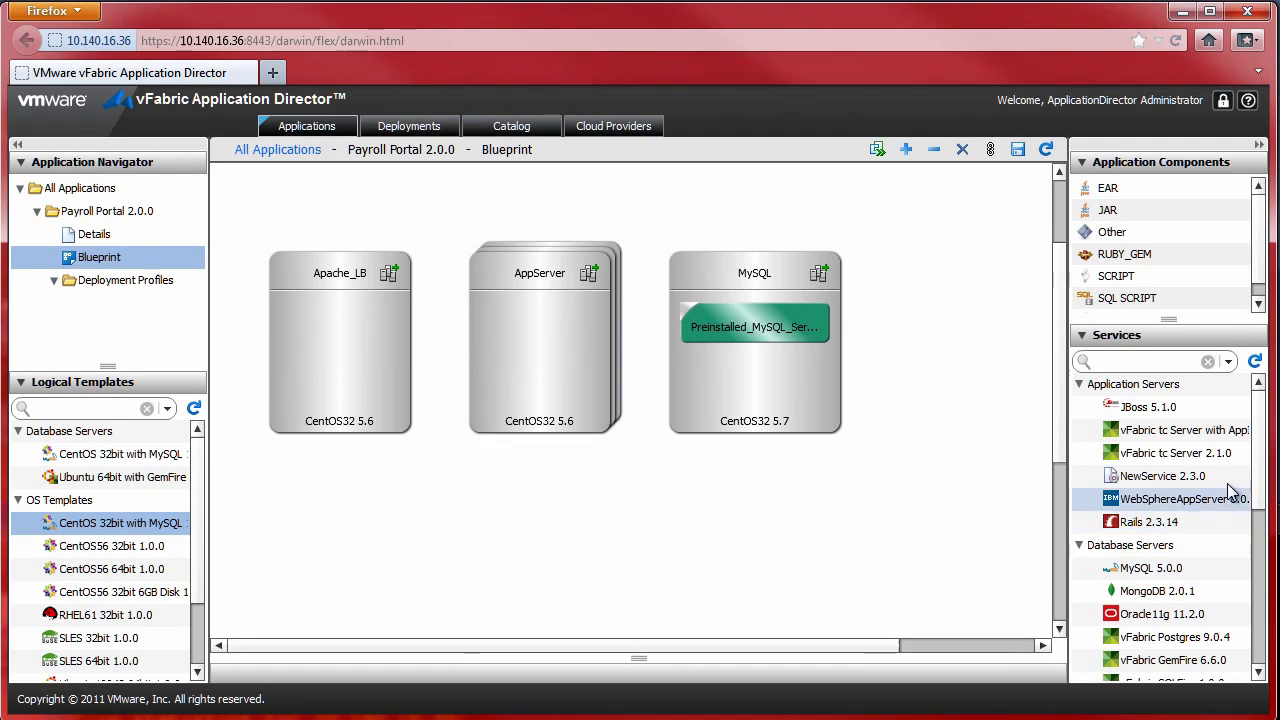
Add Apache 2.2.0 to Apache_LB and vFabric tc Server 2.1.0 to the AppServer cluster
drag(1264, 478, 1260, 652)
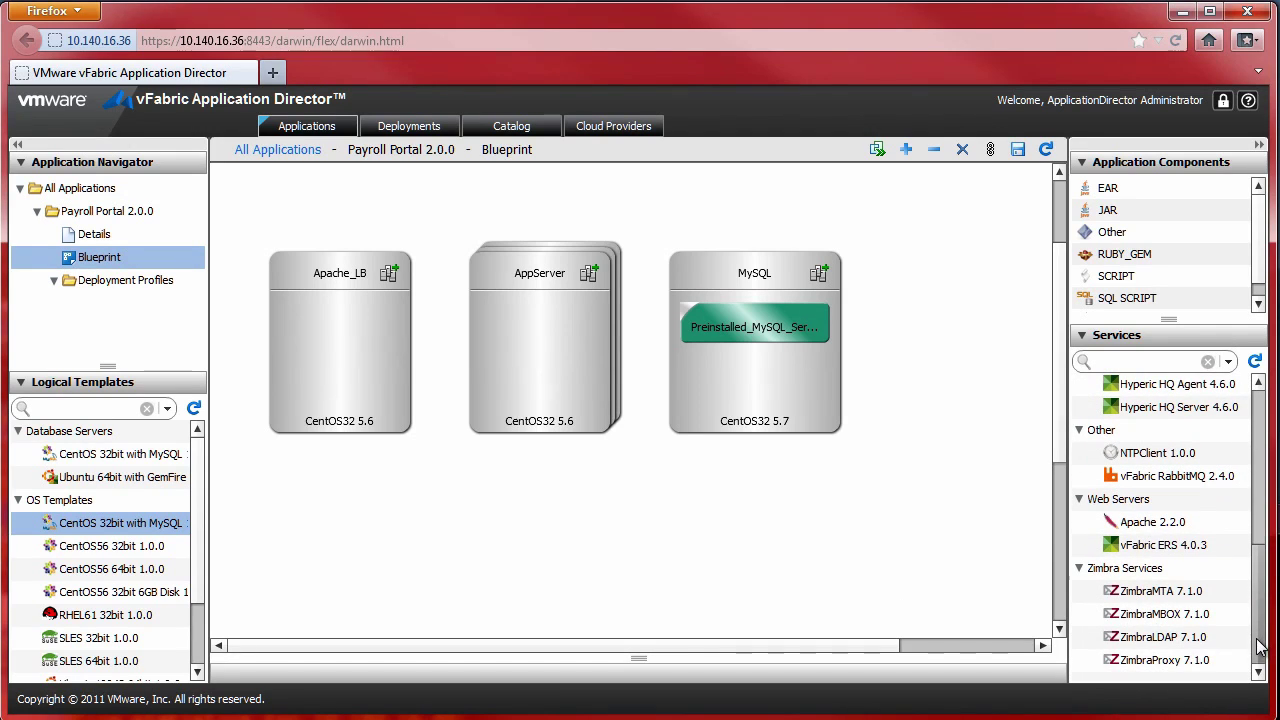
drag(1150, 521, 279, 352)
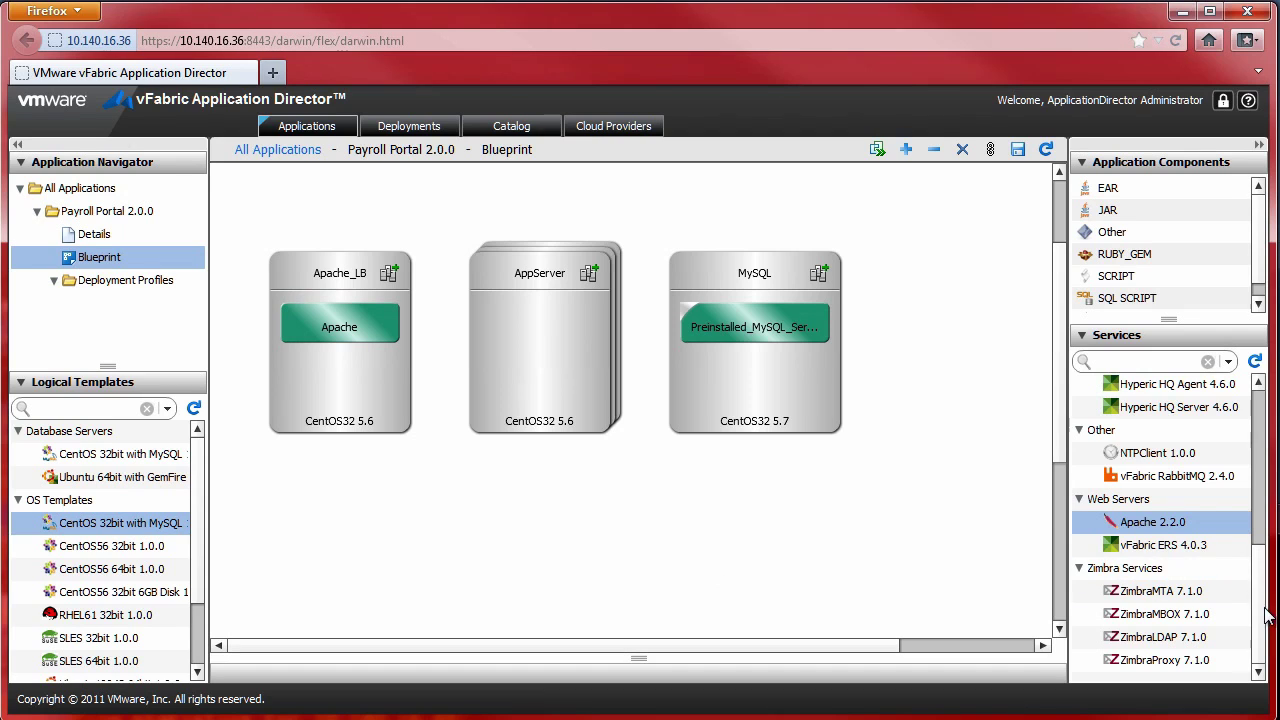
scroll(1265, 610, up, 1)
drag(1263, 610, 488, 340)
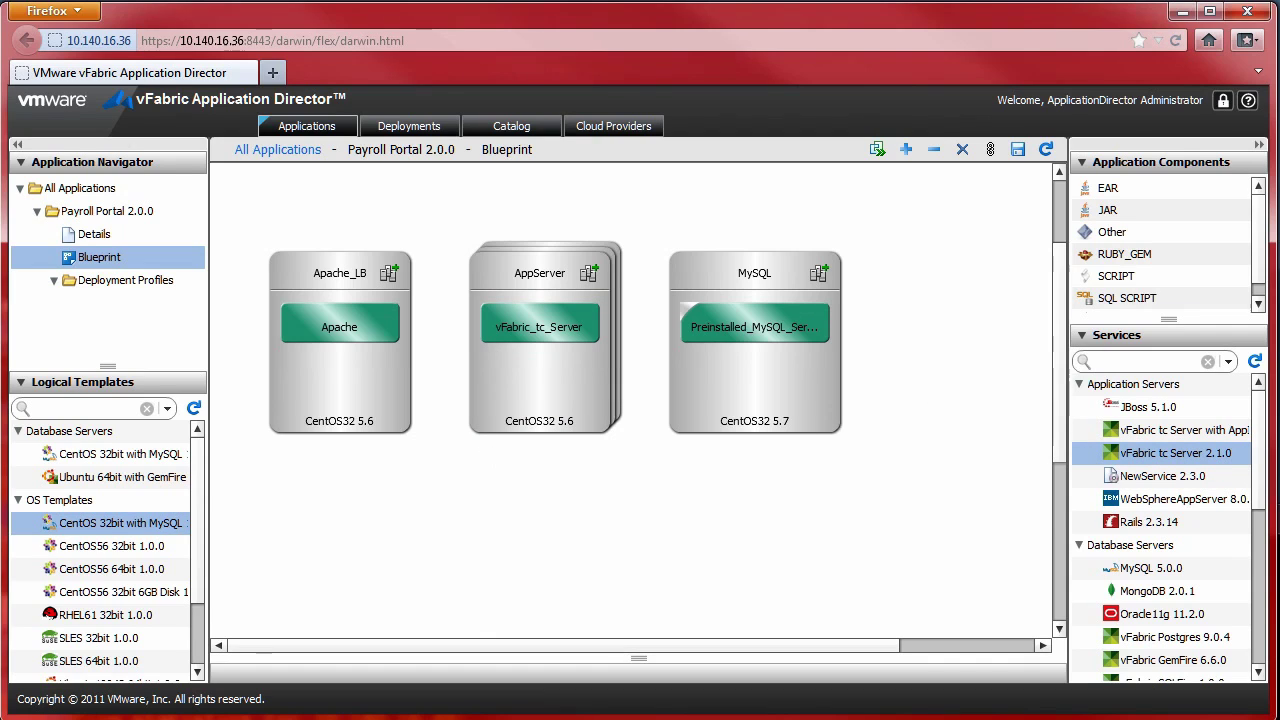
scroll(1257, 262, down, 1)
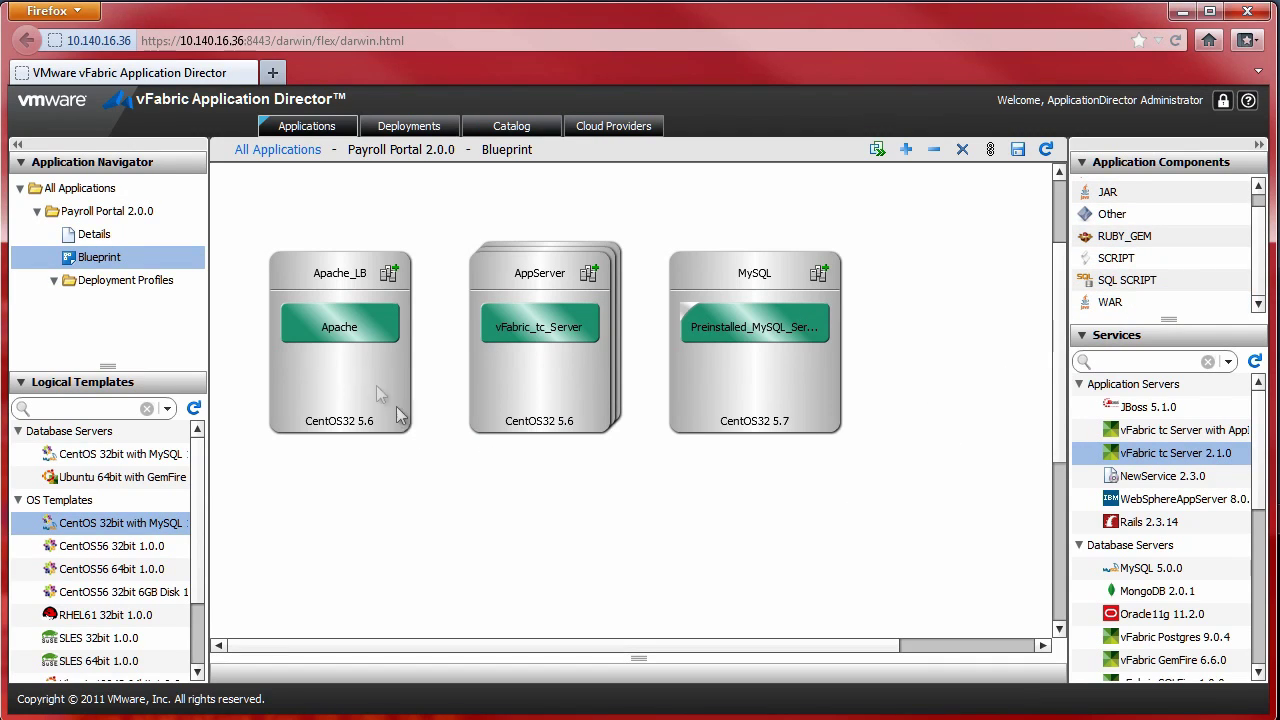
click(341, 326)
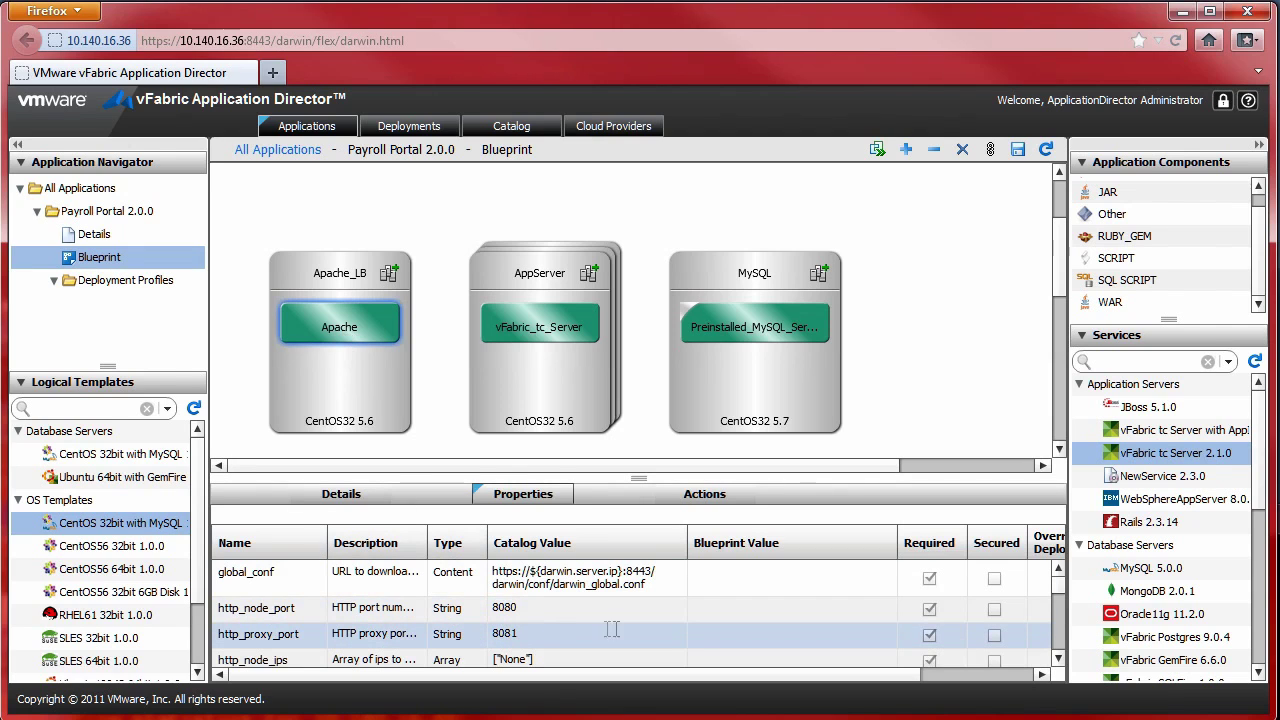
Override Apache's http_node_port with a blueprint value of 8088
double_click(300, 612)
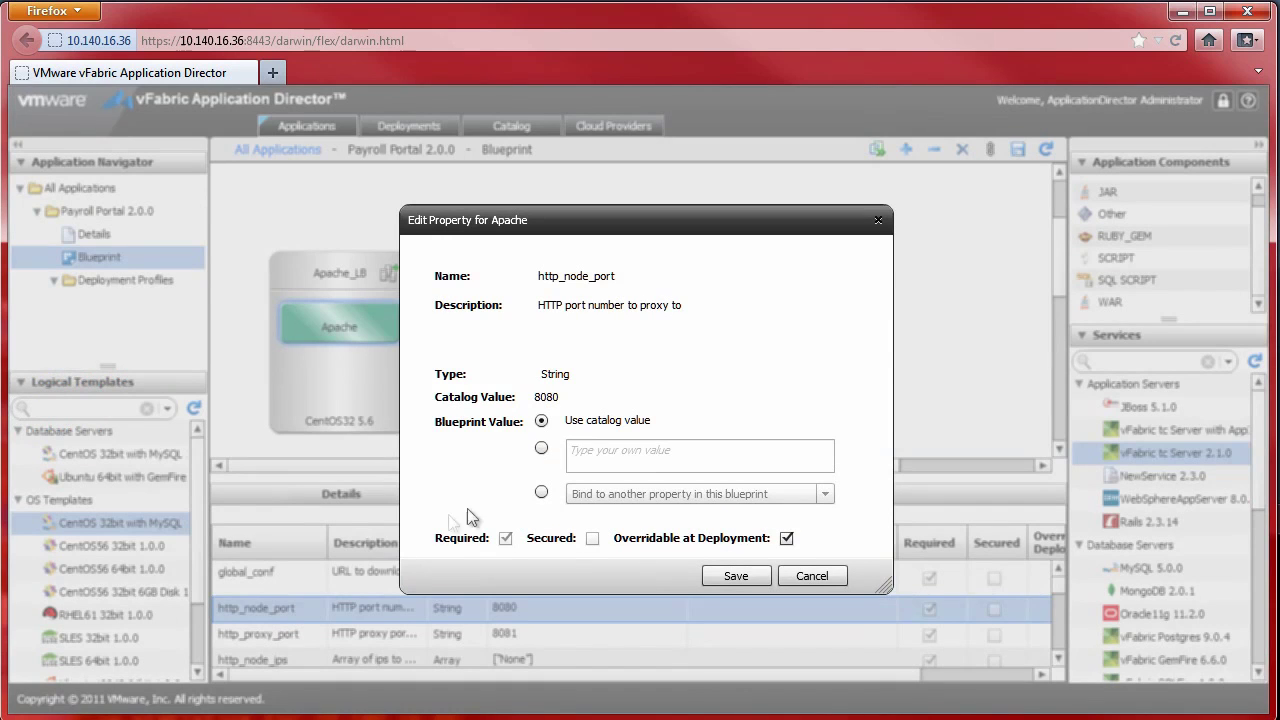
click(541, 448)
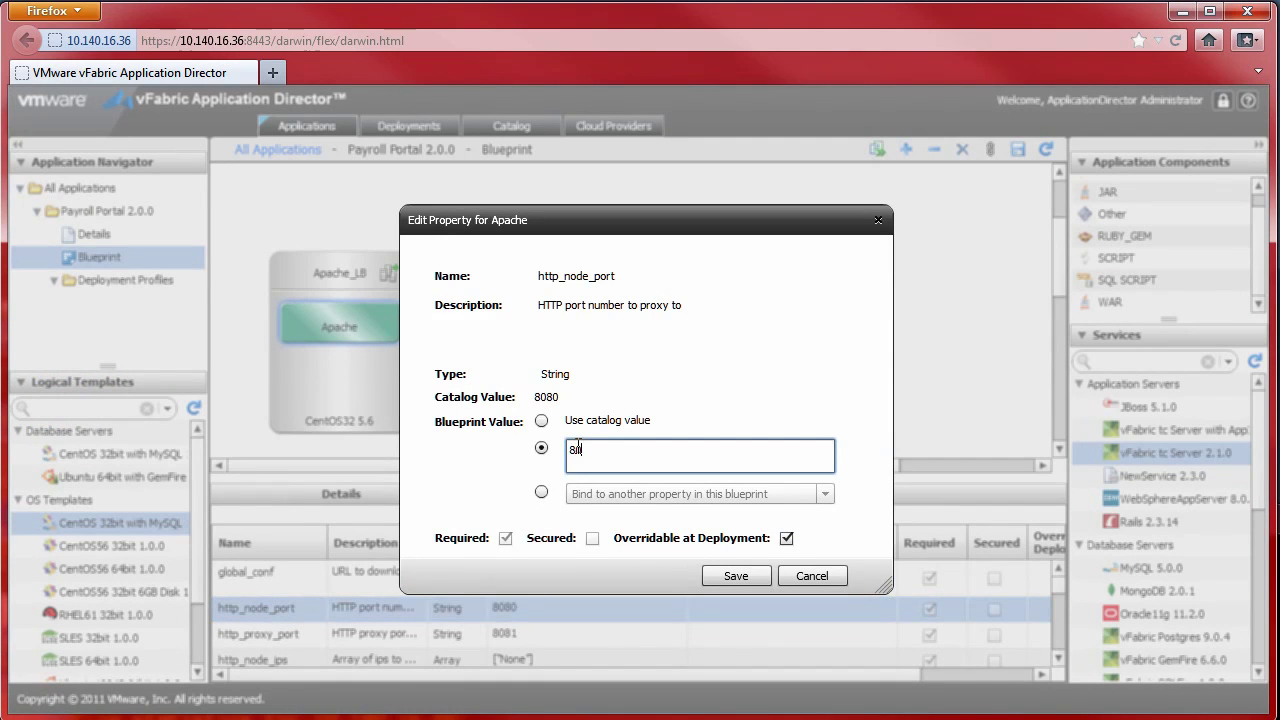
text(8088)
click(733, 574)
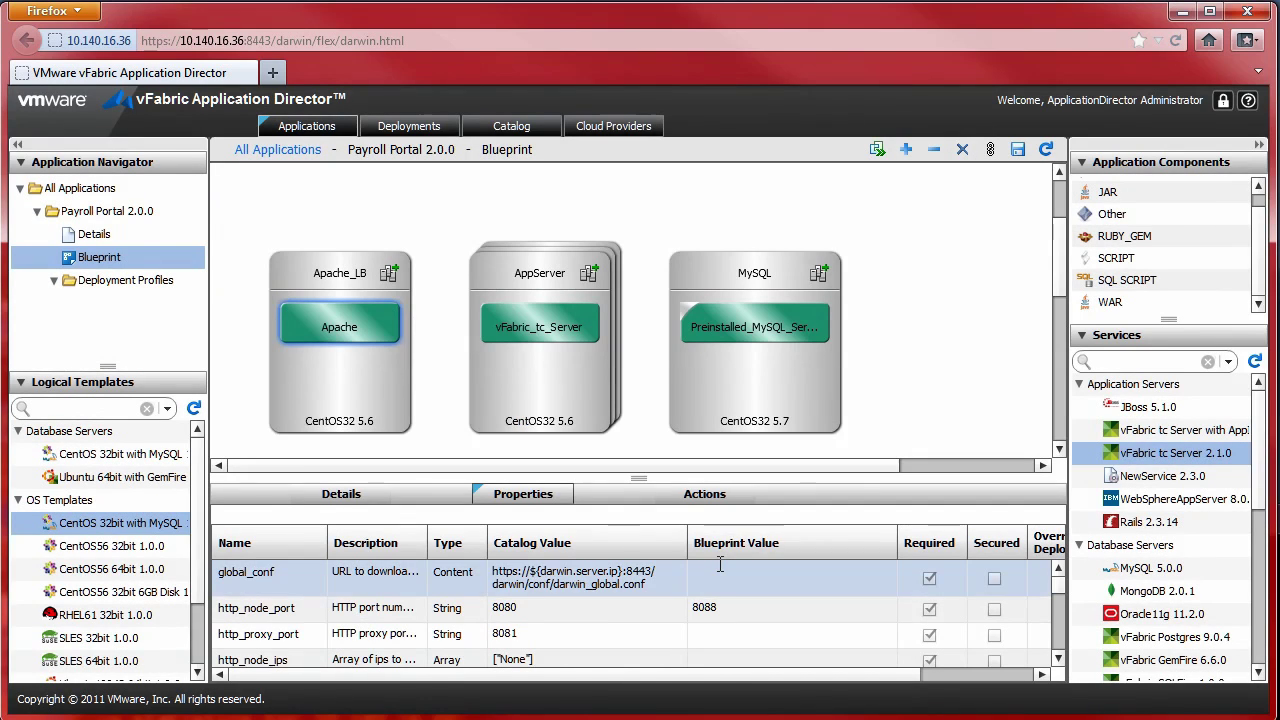
Give the MySQL service's db_root_password its own custom password value
click(759, 327)
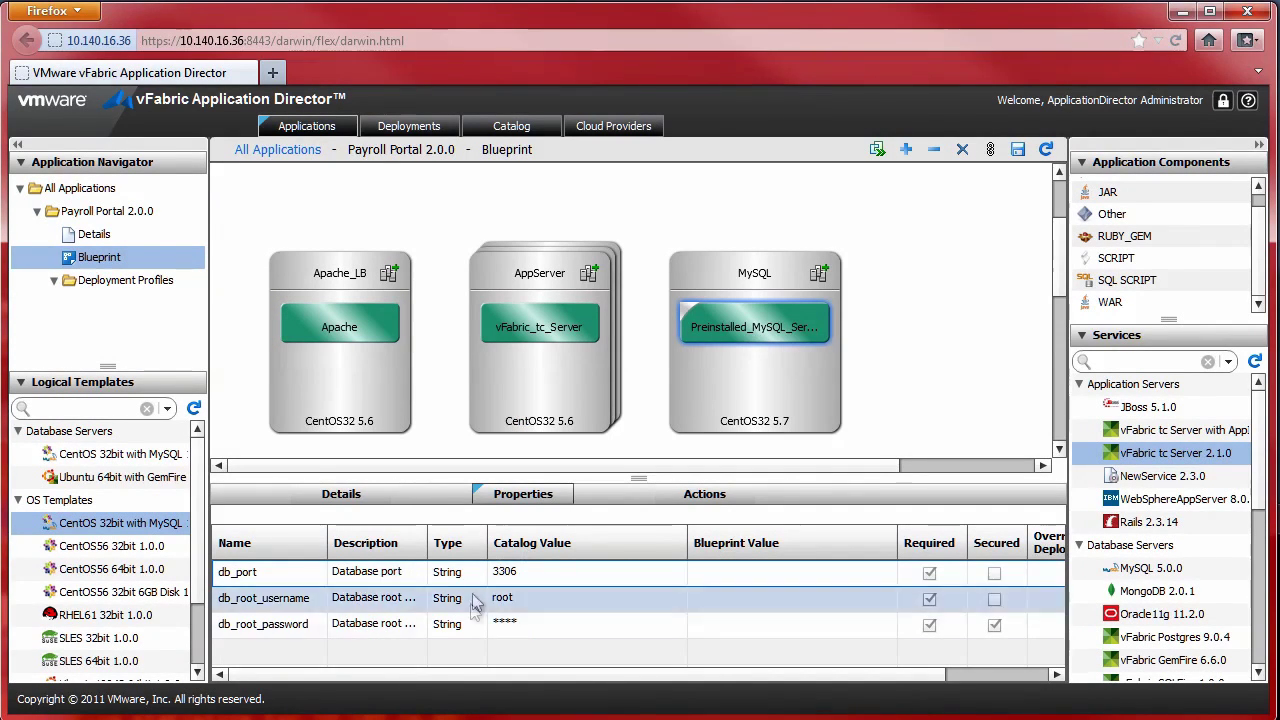
double_click(302, 628)
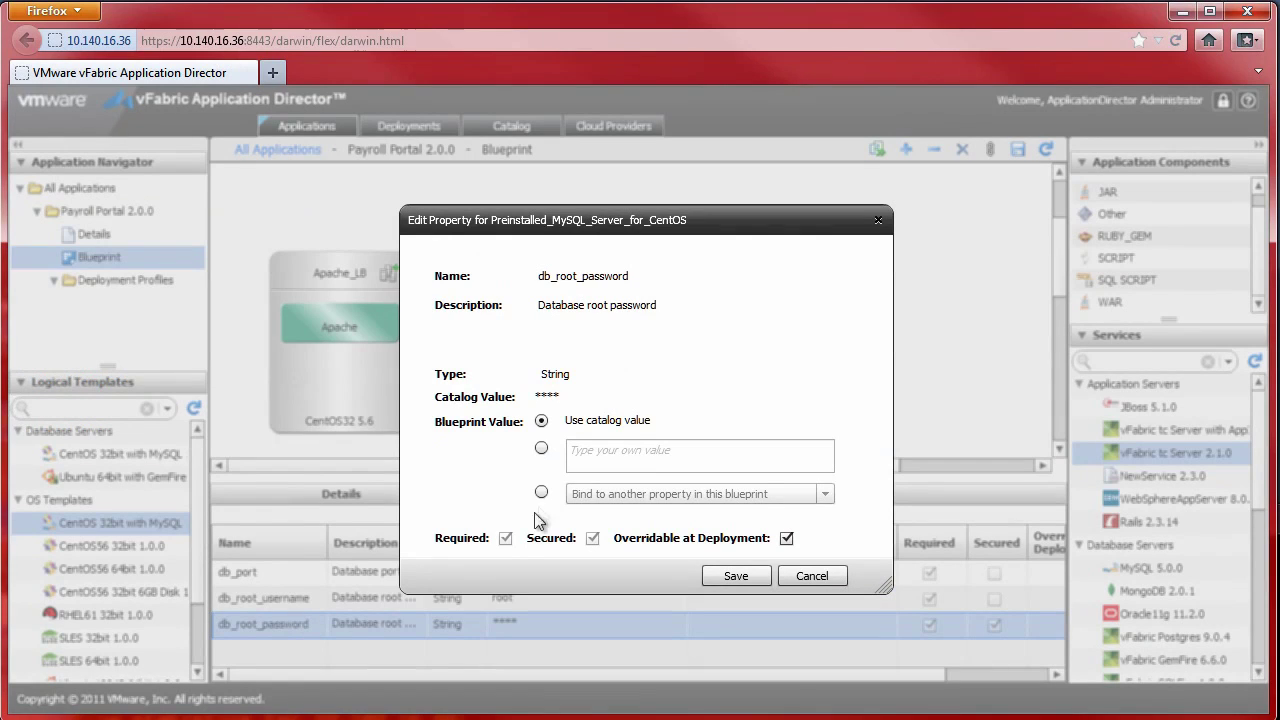
click(541, 447)
text(*)
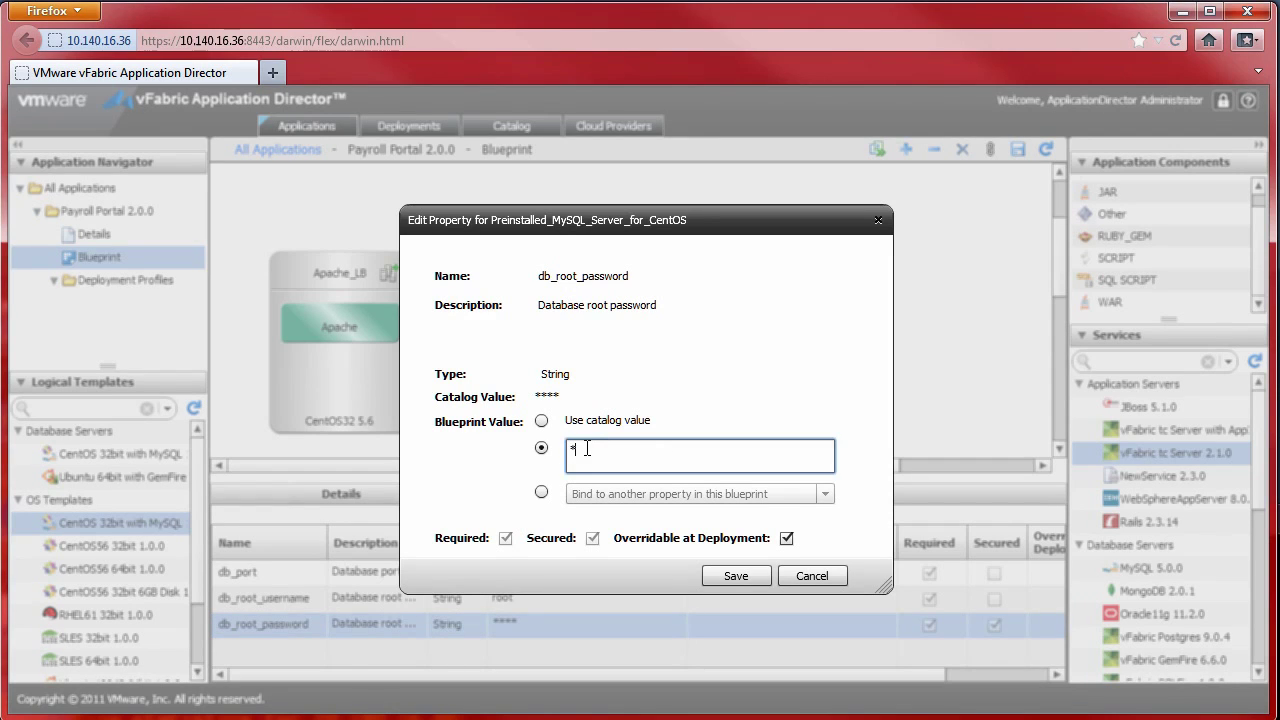
text(****)
click(733, 575)
click(896, 351)
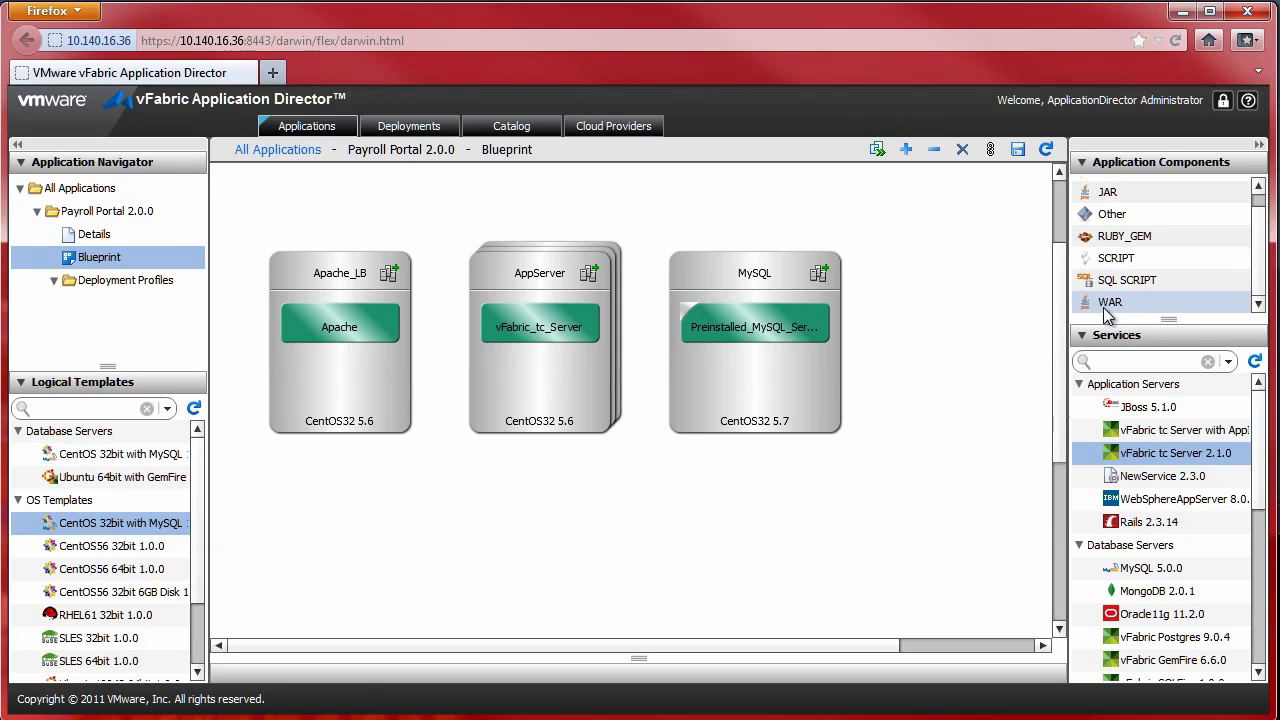
Place a WAR component in AppServer and a SQL_SCRIPT component in MySQL, then try saving
drag(1107, 313, 490, 325)
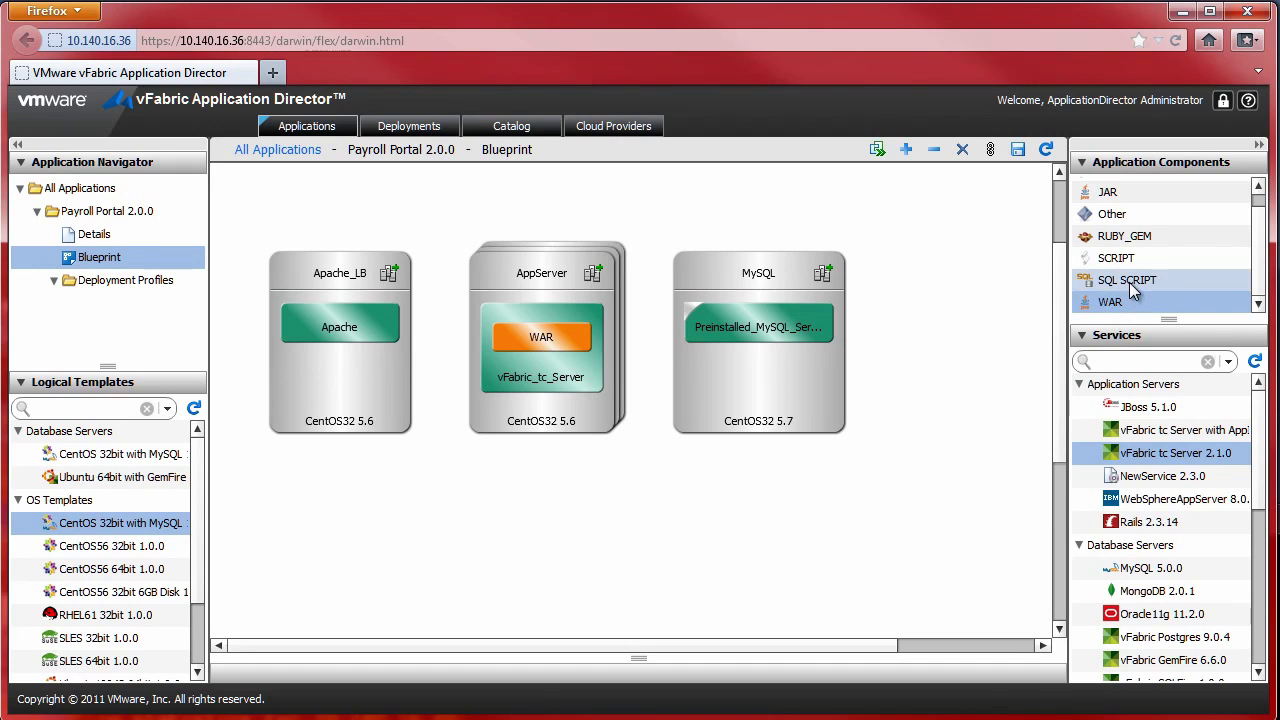
drag(1133, 287, 715, 327)
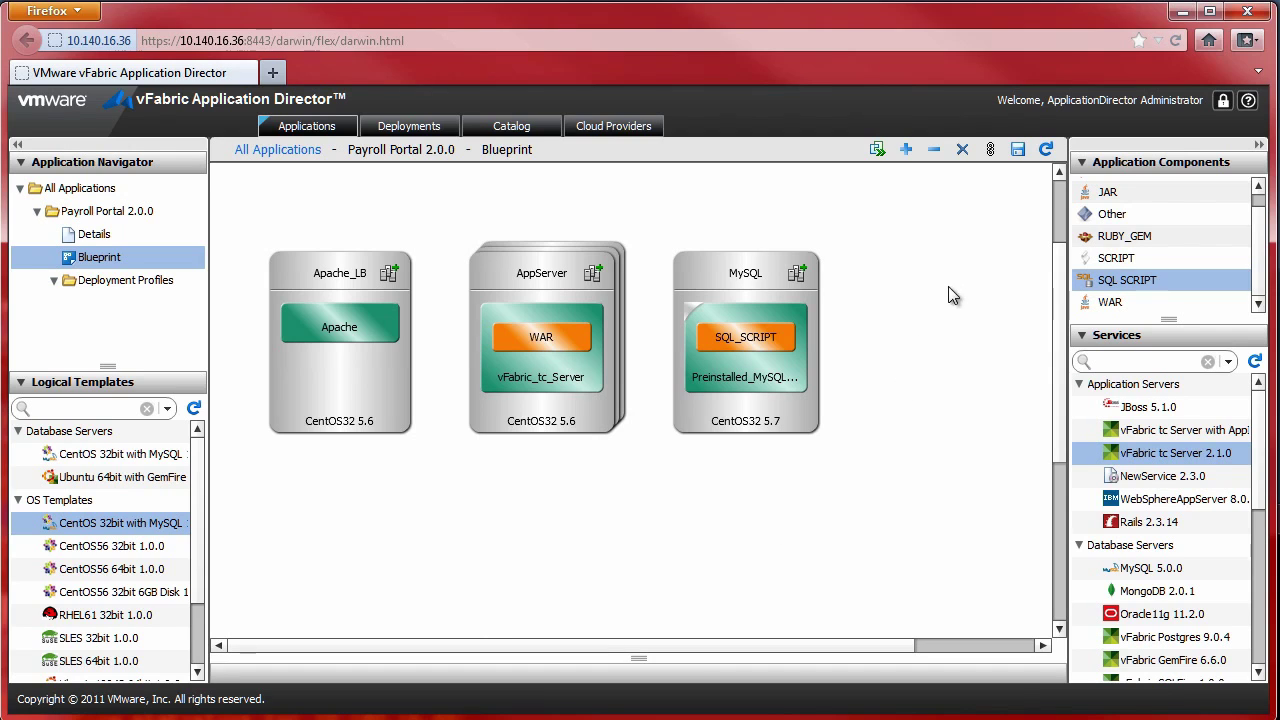
click(1018, 150)
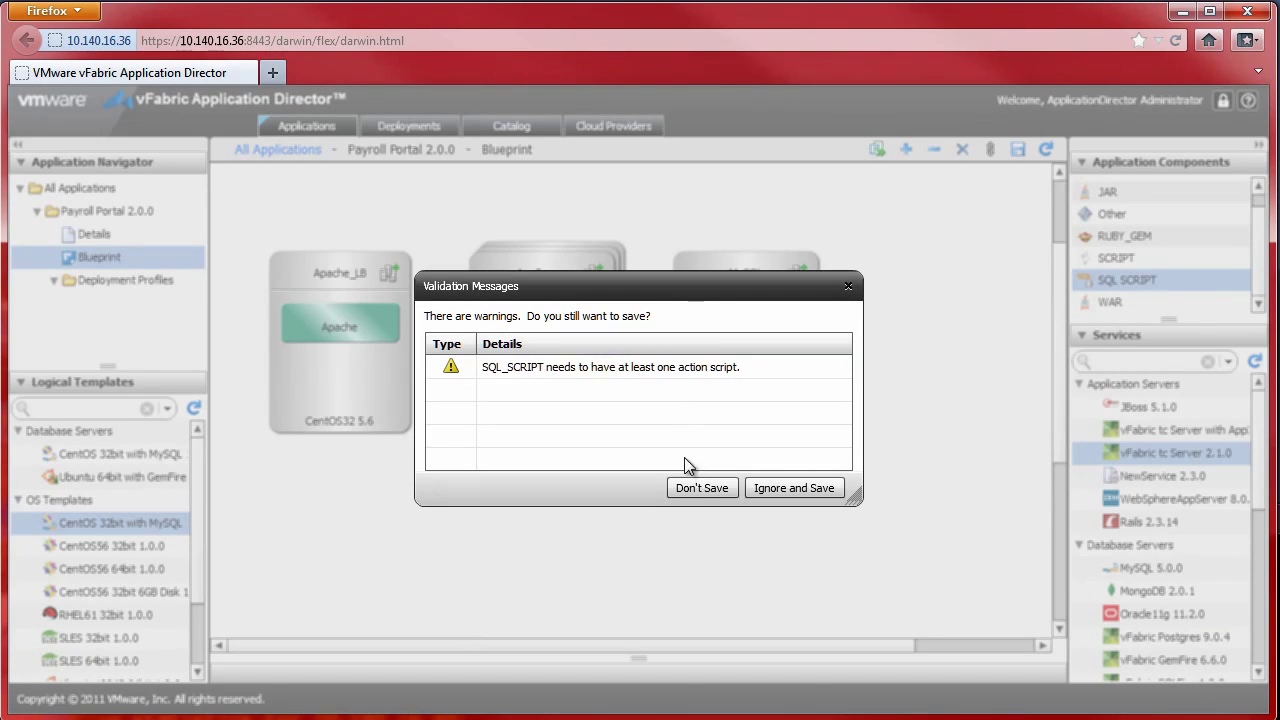
Skip the save and paste the bash database-setup script into SQL_SCRIPT's INSTALL action
click(700, 488)
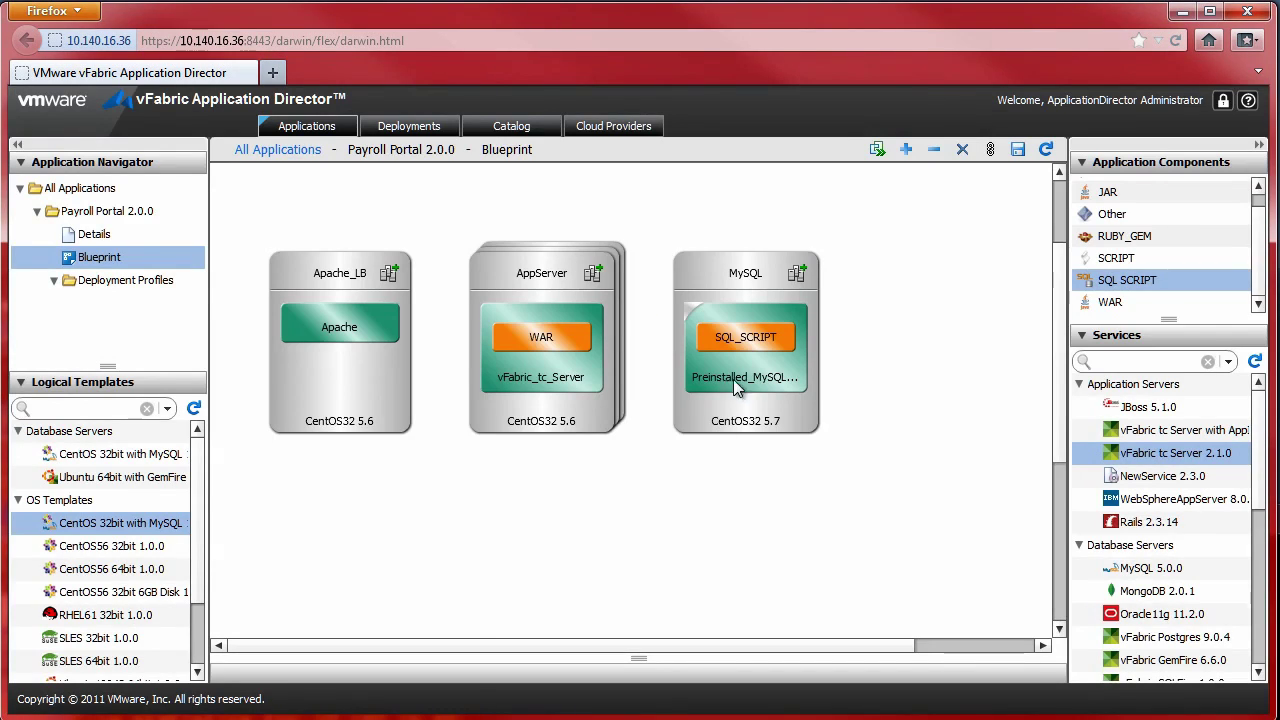
click(744, 340)
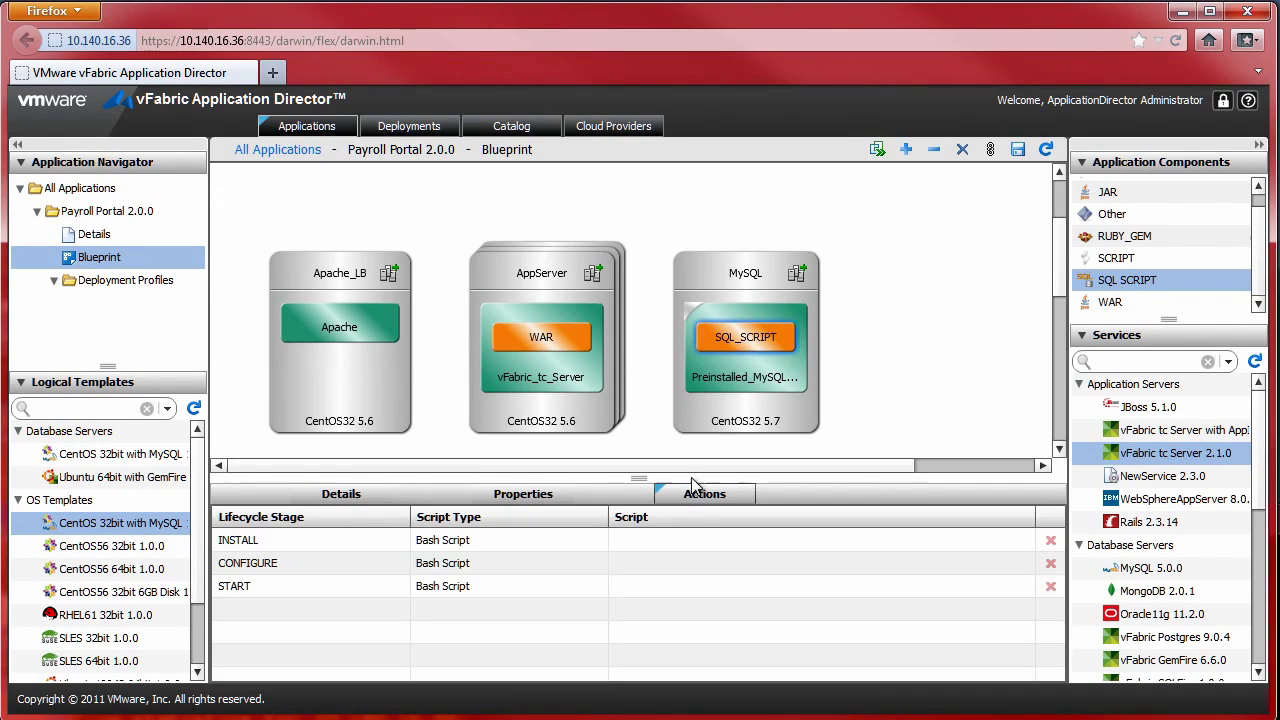
double_click(684, 534)
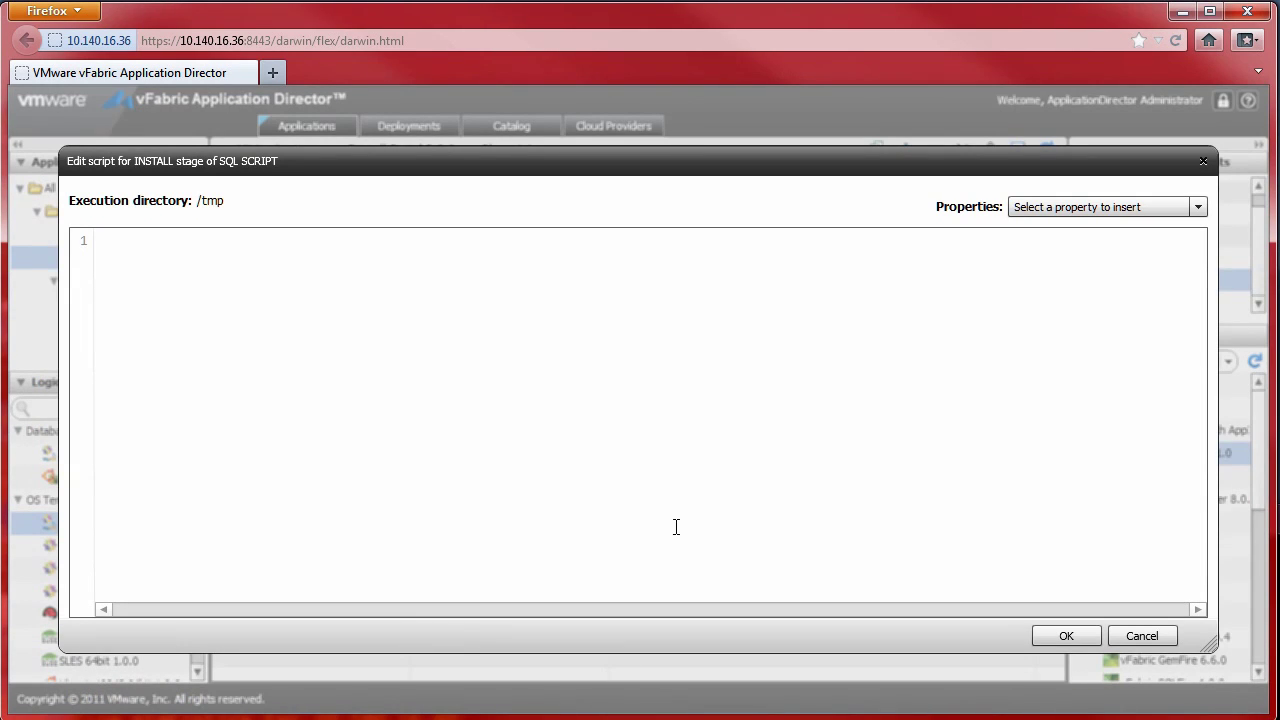
click(204, 255)
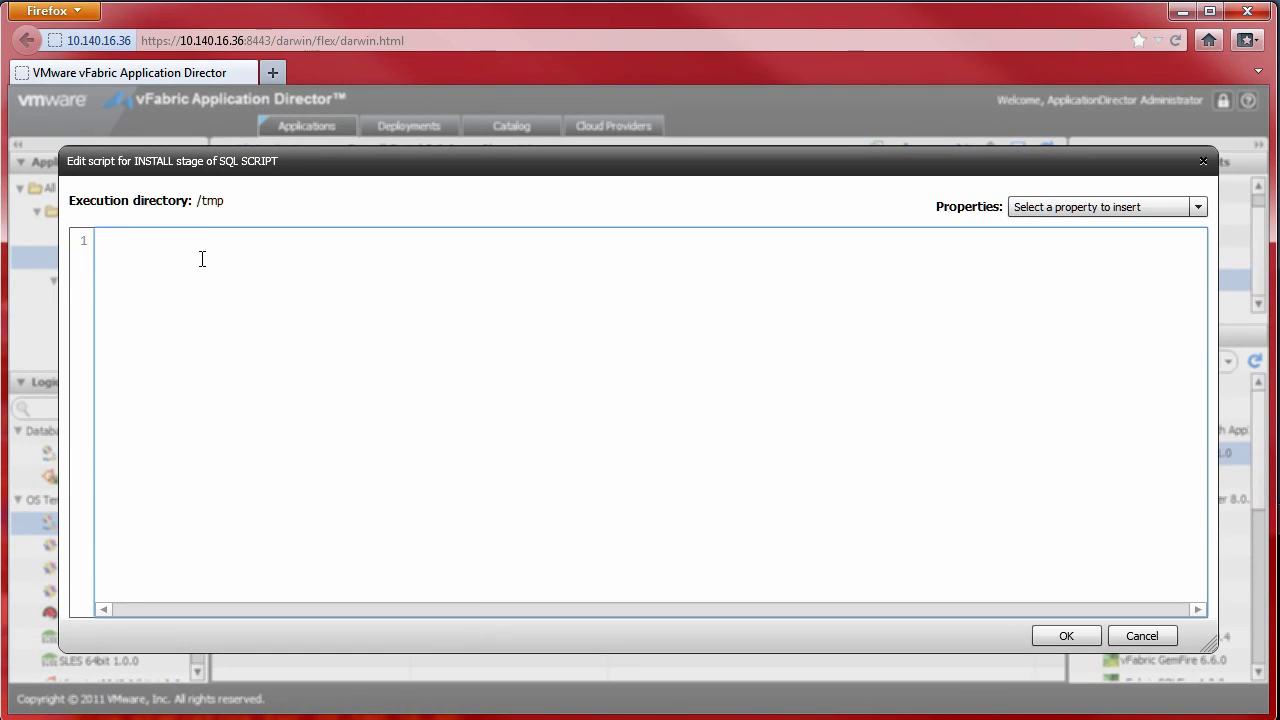
key(ctrl+v)
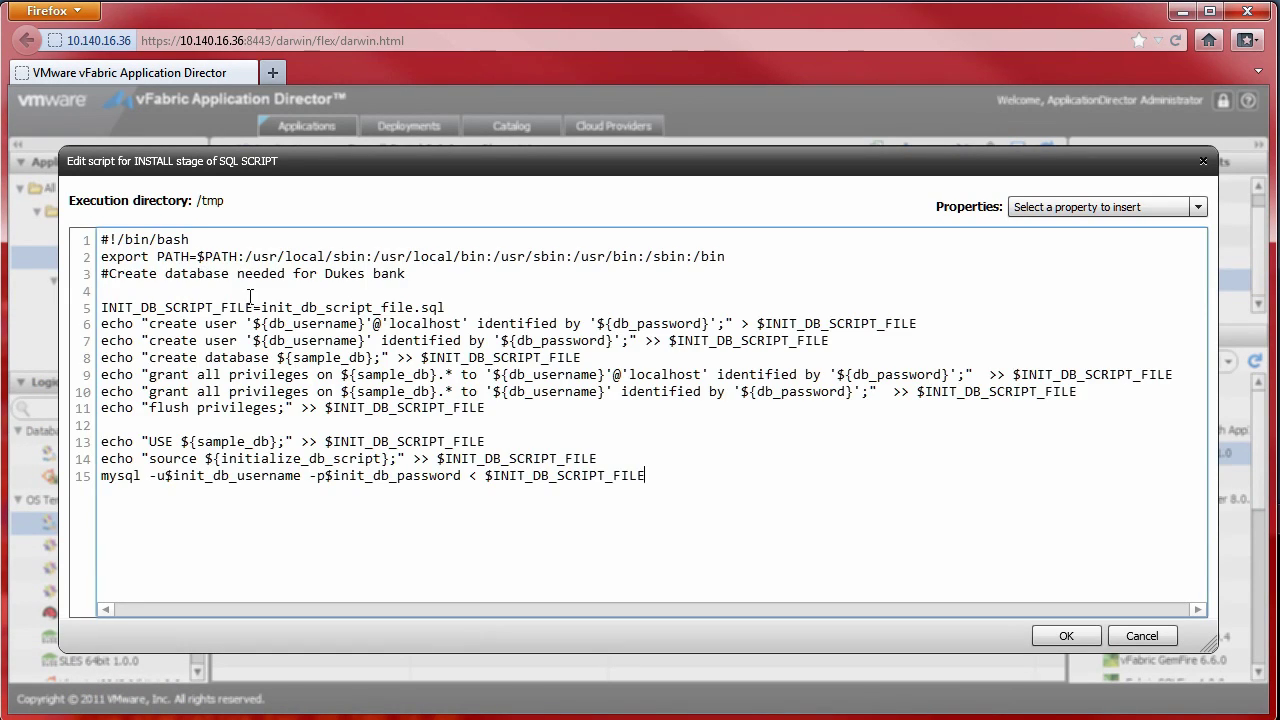
click(1064, 636)
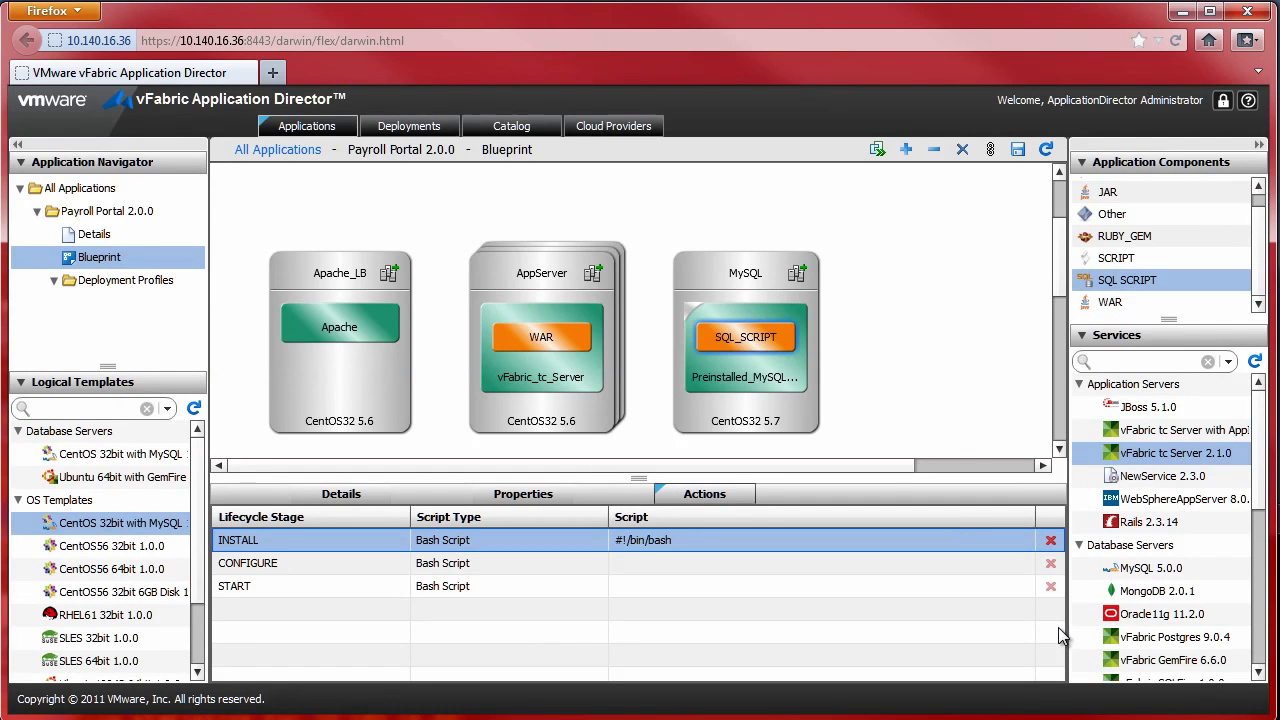
Save the Payroll Portal 2.0.0 blueprint and dismiss the success banner
click(1017, 149)
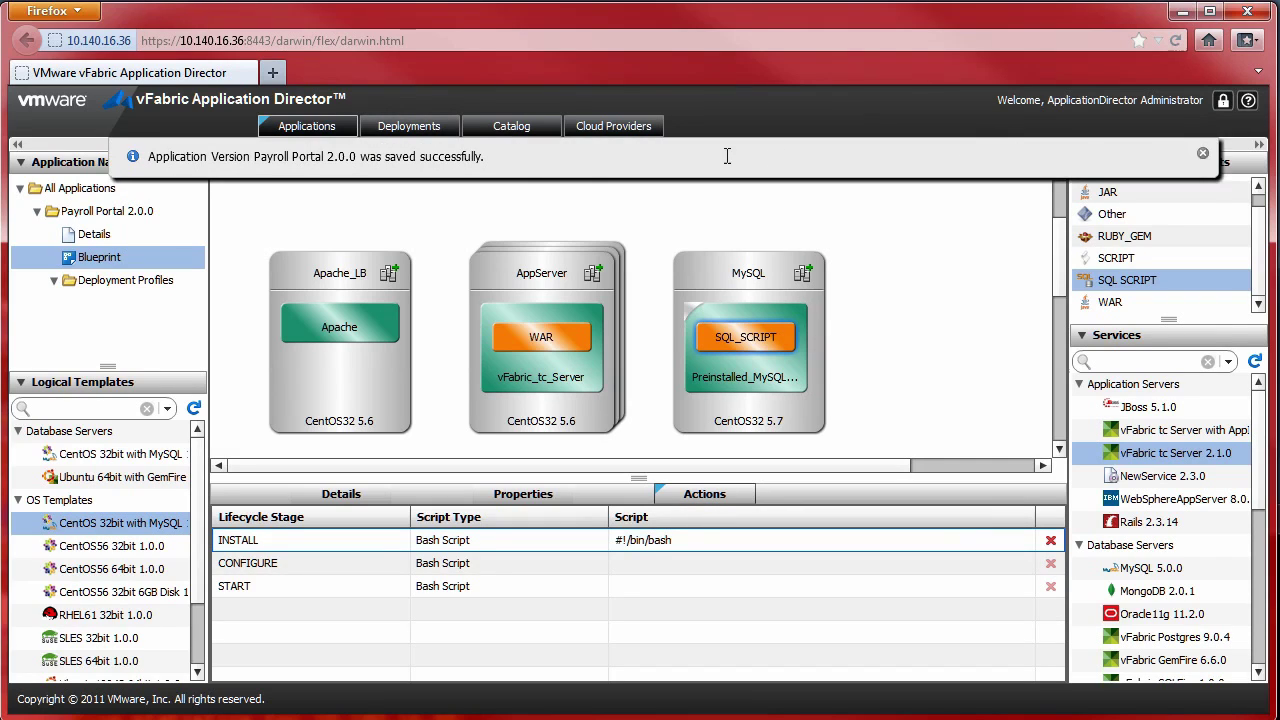
click(1201, 153)
click(957, 255)
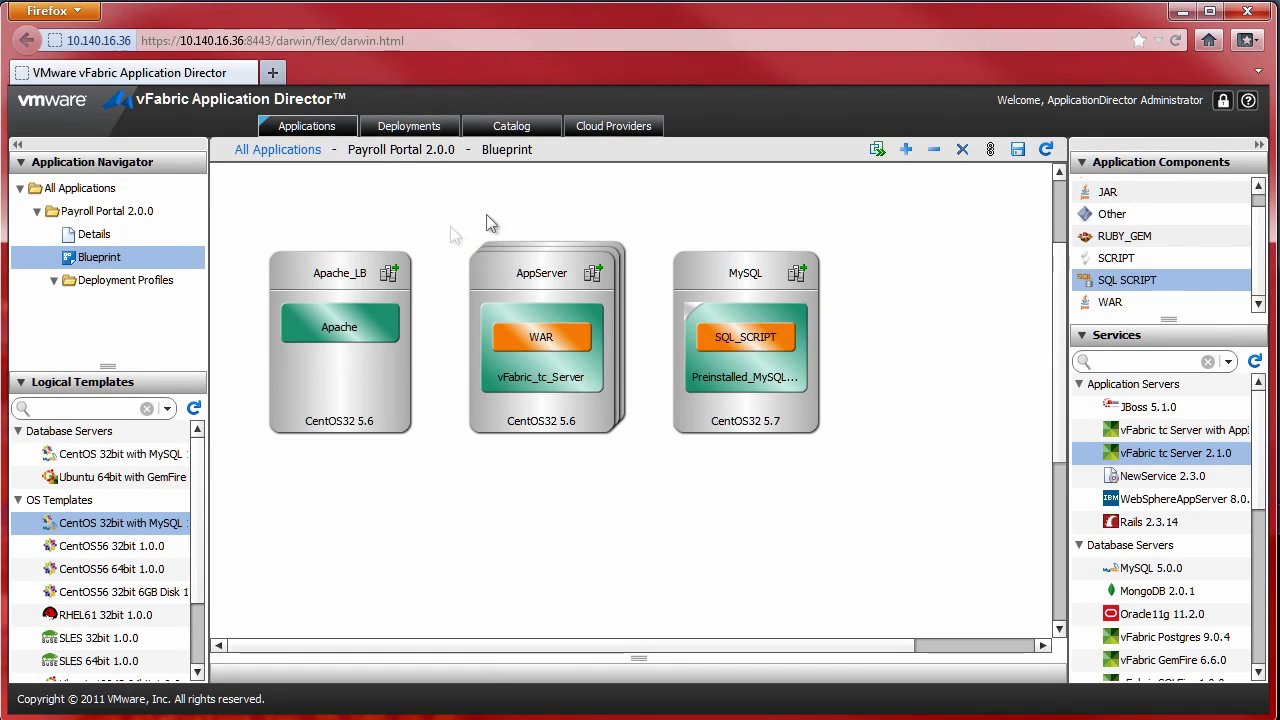
Draw dependency arrows from Apache to WAR and from WAR to SQL_SCRIPT
click(990, 149)
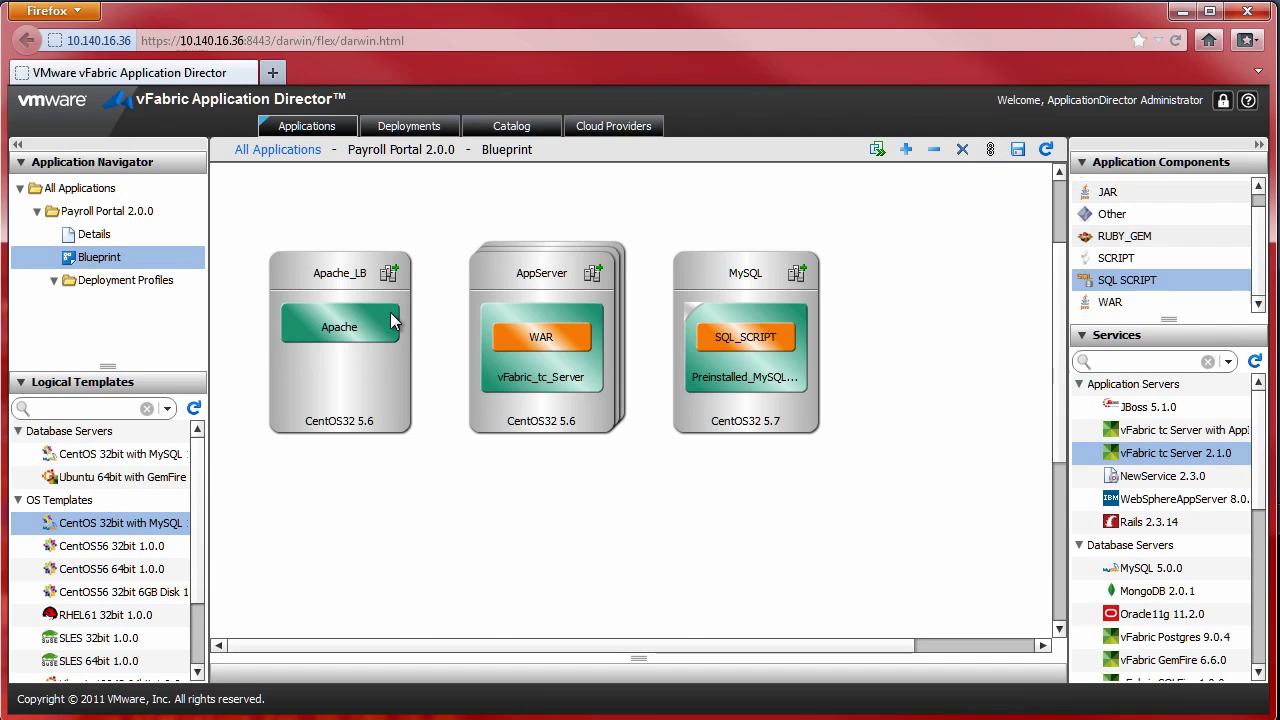
click(395, 320)
click(488, 323)
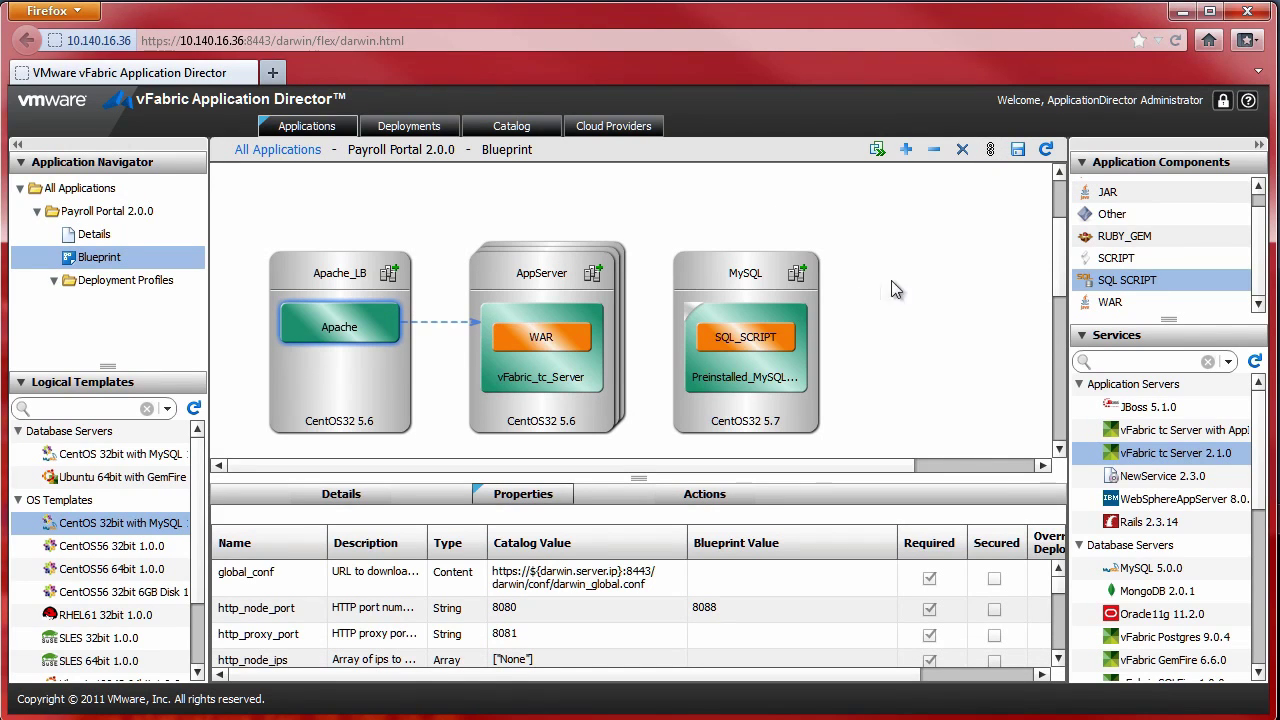
click(580, 337)
click(745, 364)
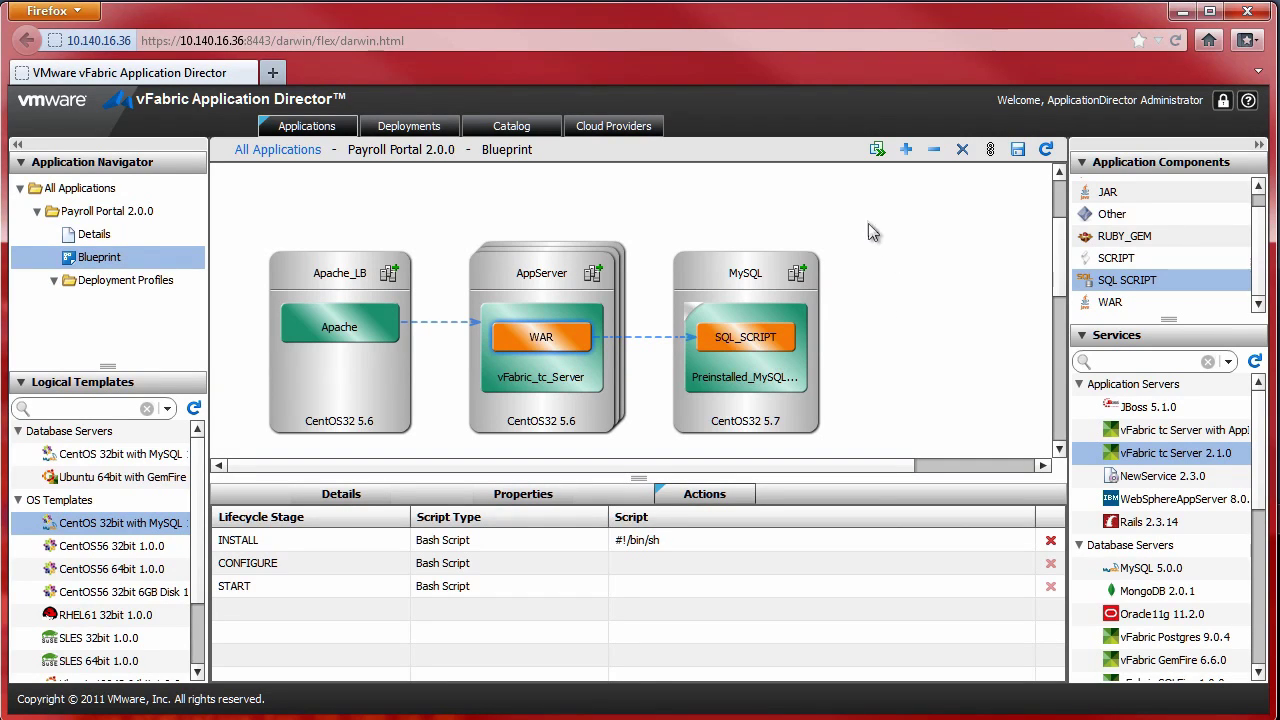
Replace the Apache-to-WAR arrow with a redrawn one and save the blueprint
click(436, 321)
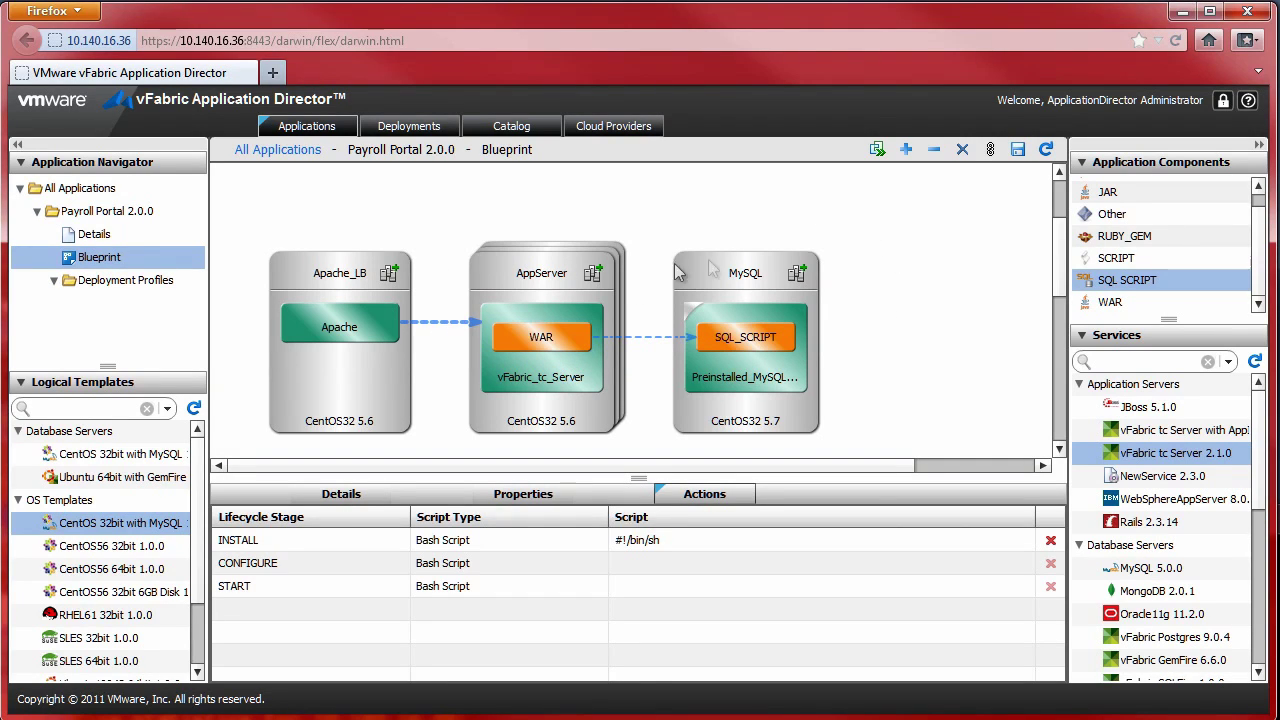
click(962, 149)
click(990, 149)
drag(365, 313, 508, 338)
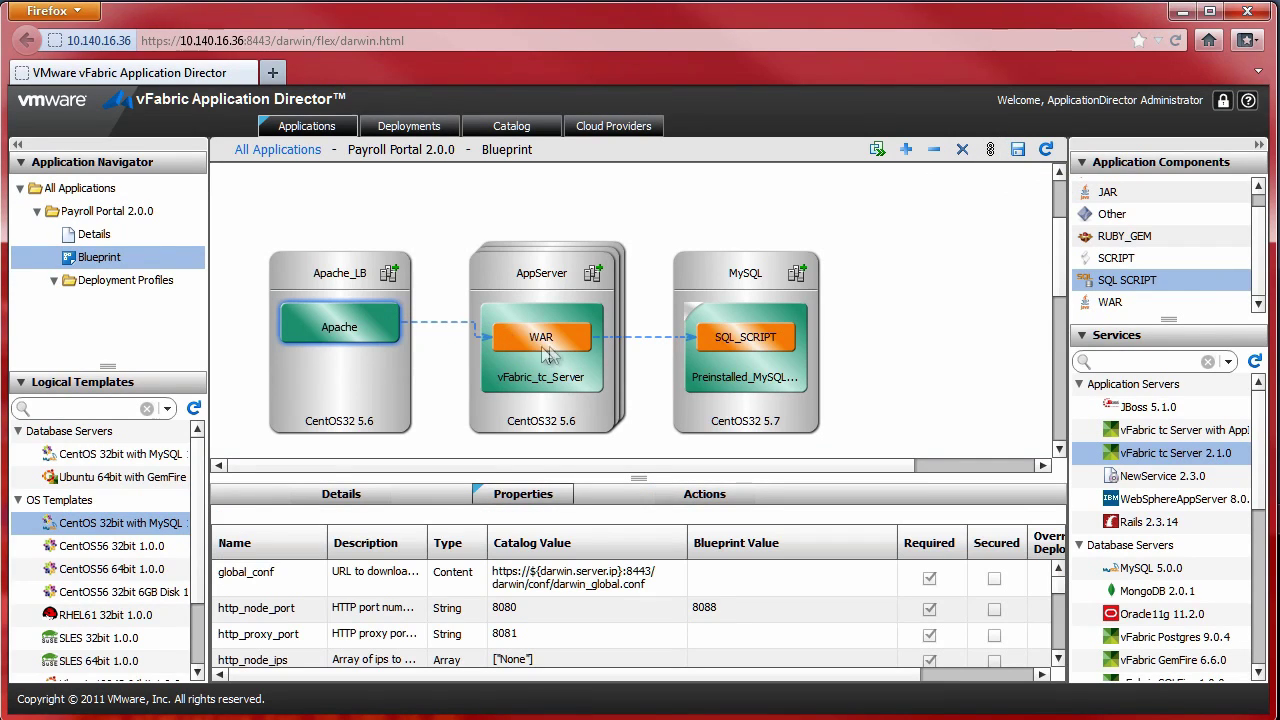
click(685, 218)
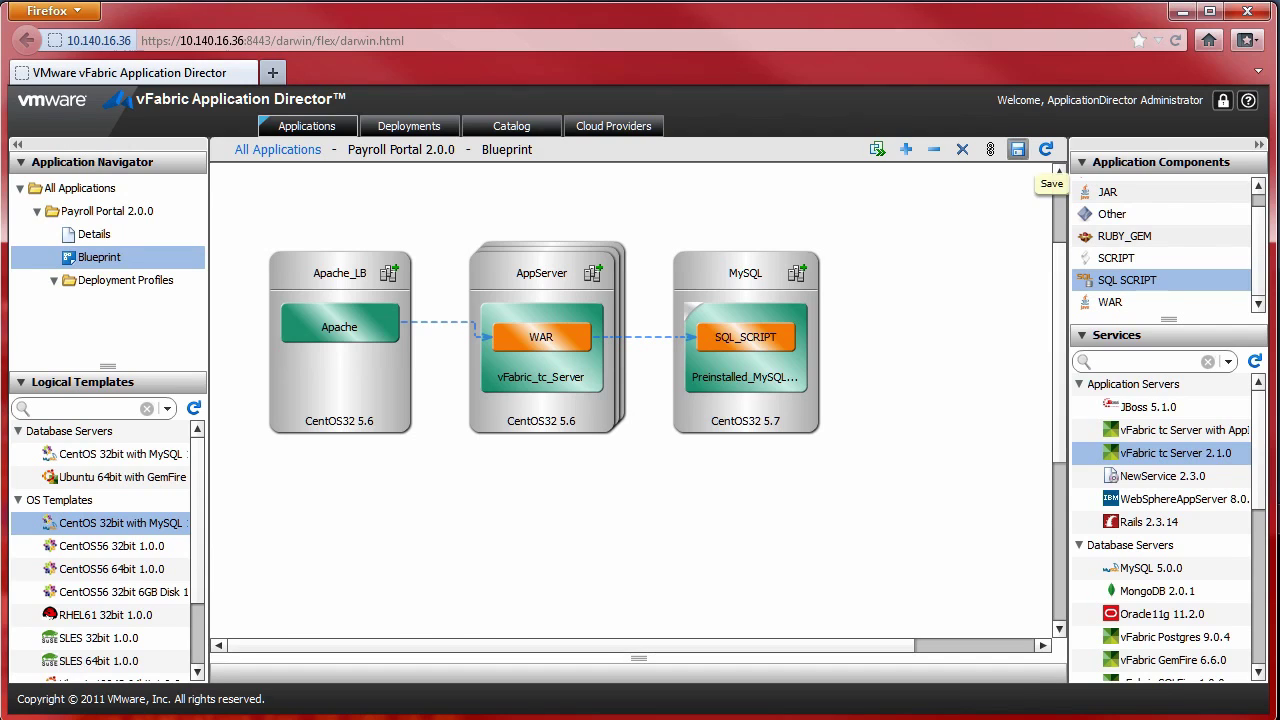
click(1017, 149)
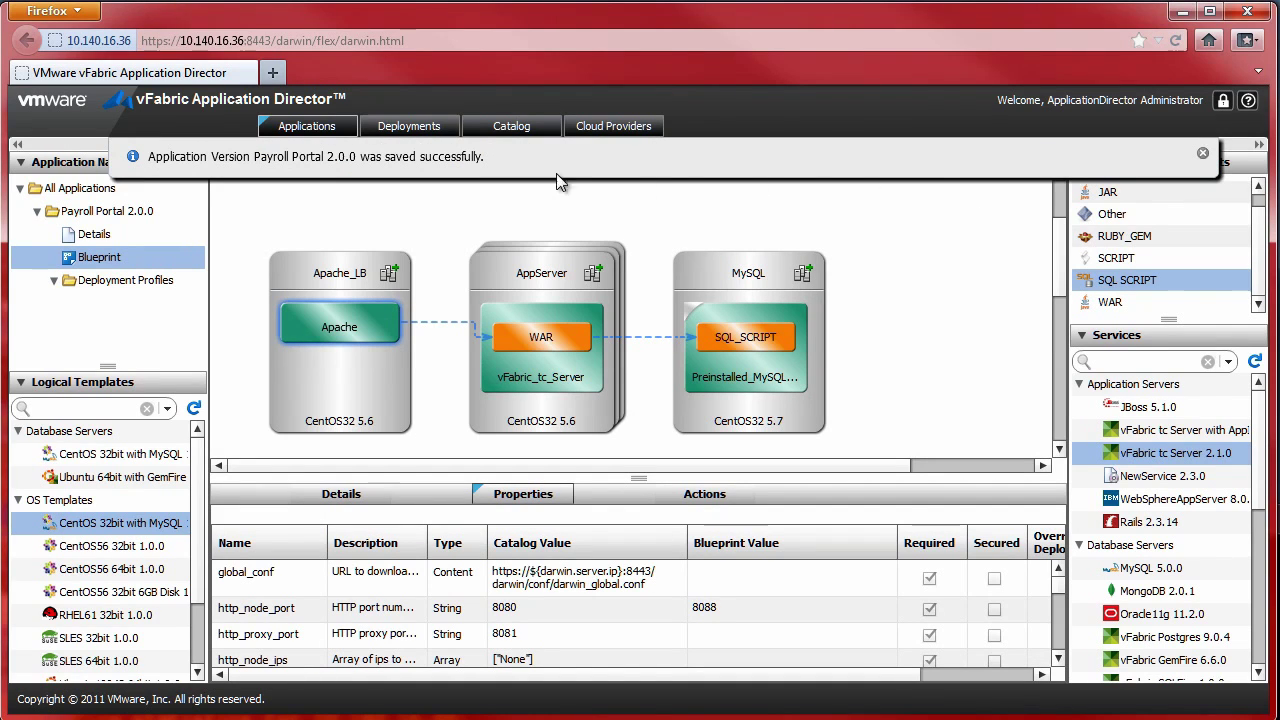